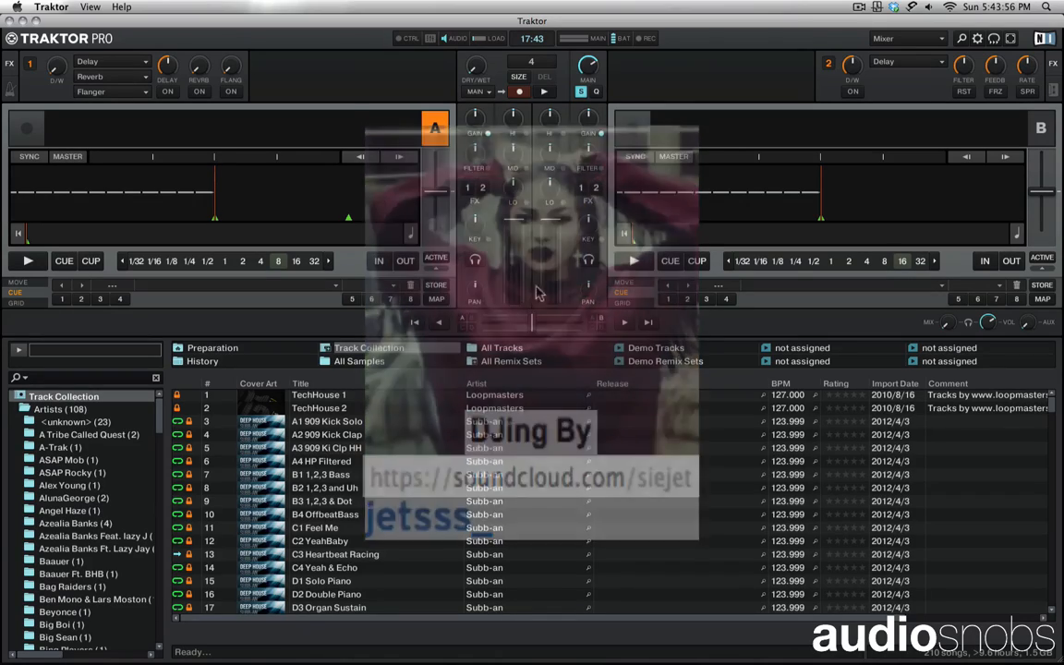
Load the track "Wasn't Like That" from the iPod's house mix playlist onto deck A.
drag(216, 342, 279, 639)
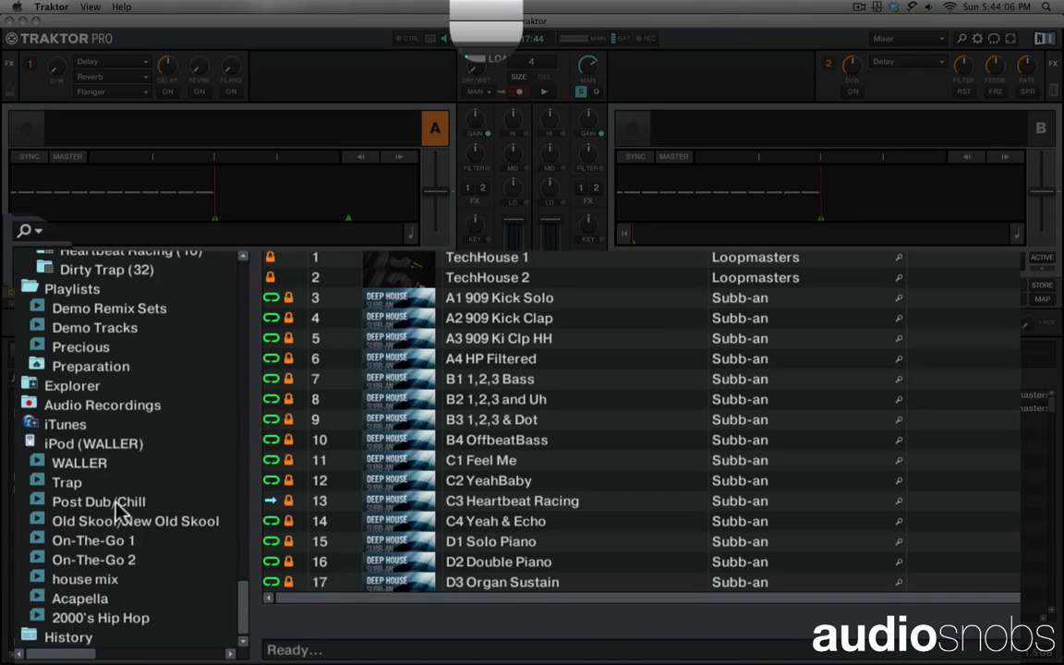
click(117, 582)
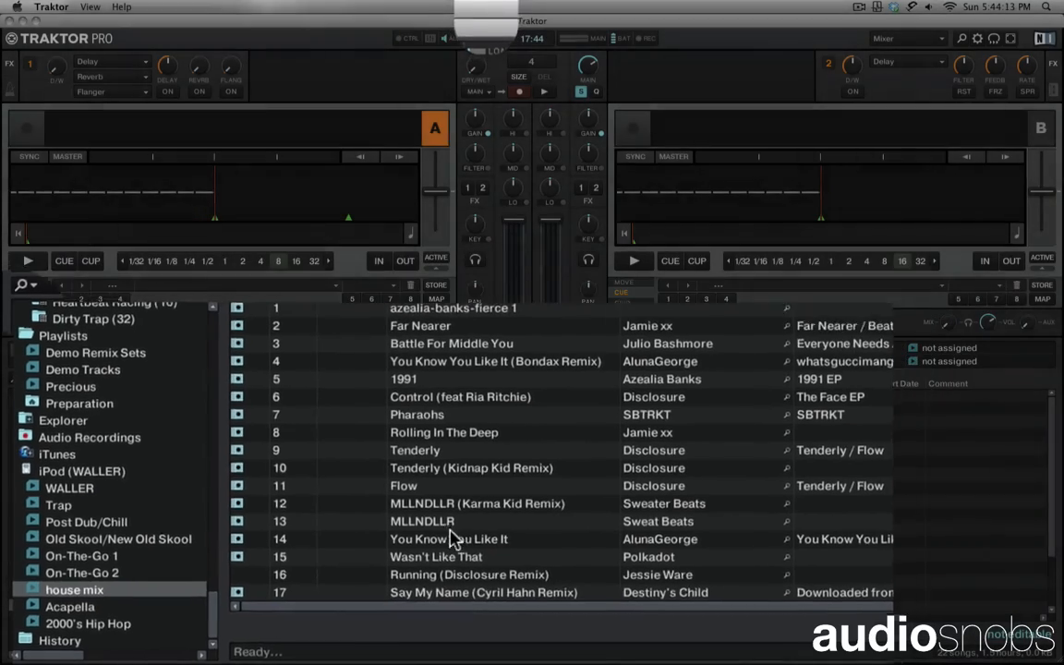
drag(379, 580, 369, 199)
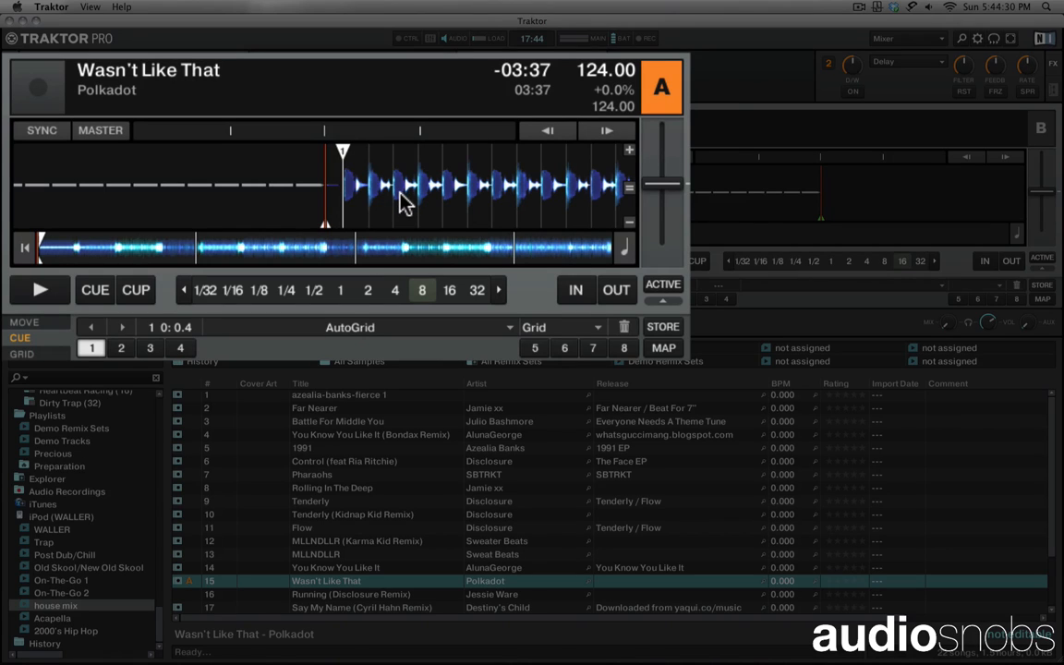
Audition the track on deck A, returning to hotcue 1 and starting and stopping playback from there.
click(92, 349)
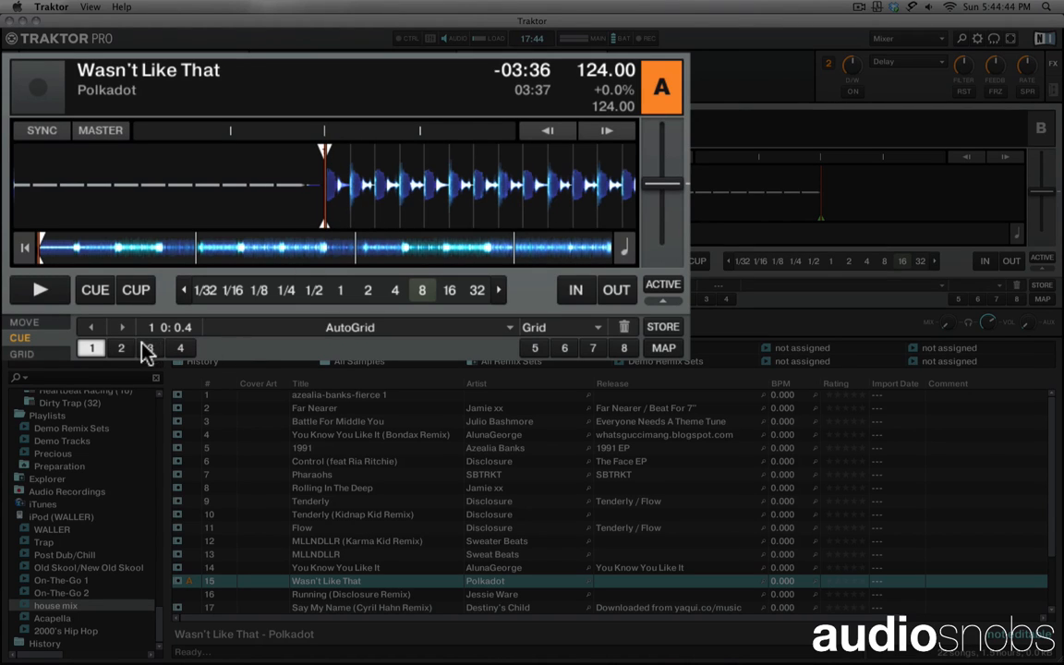
click(56, 298)
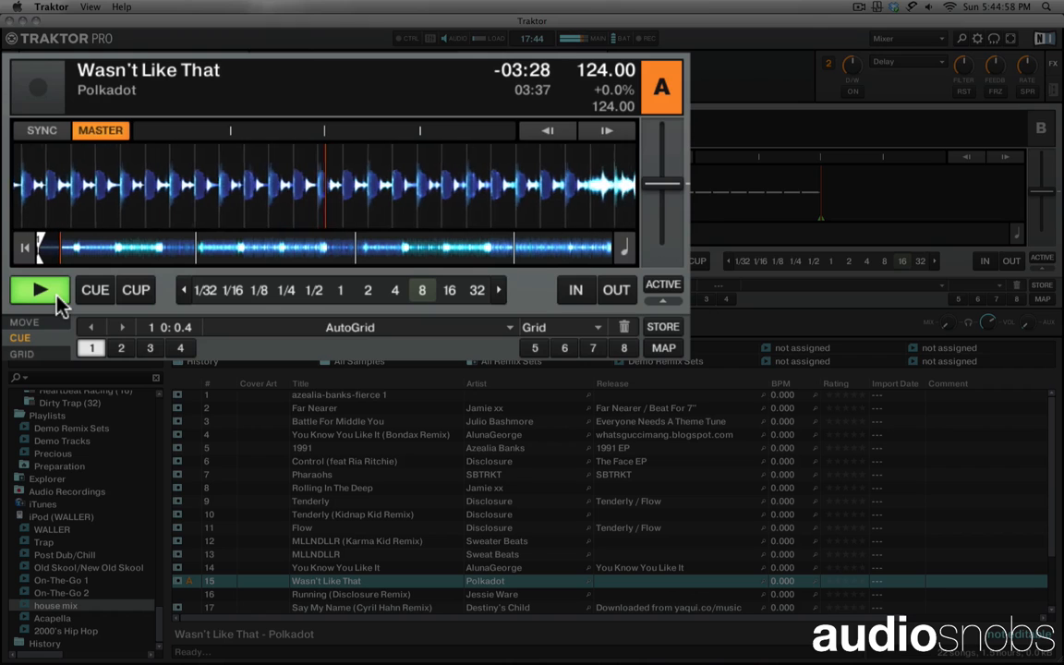
click(55, 297)
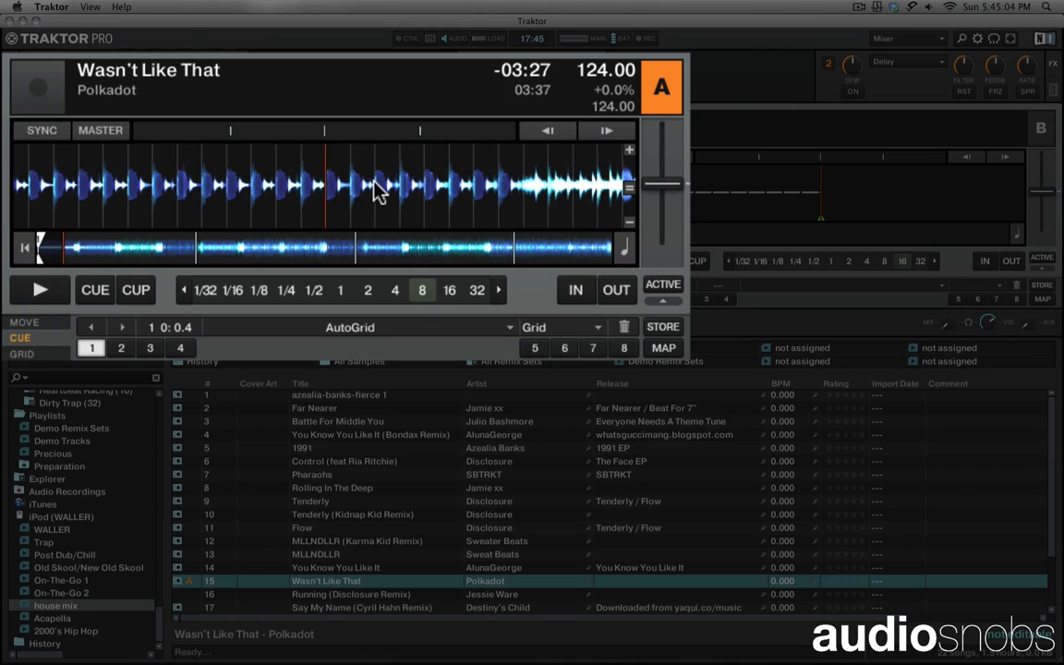
click(100, 352)
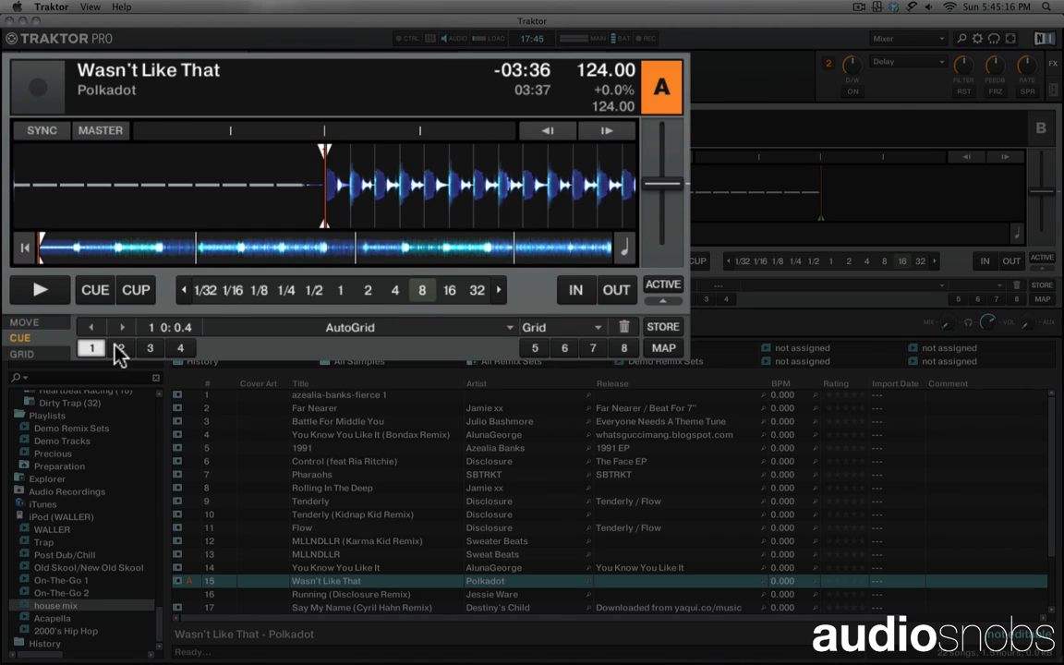
click(93, 348)
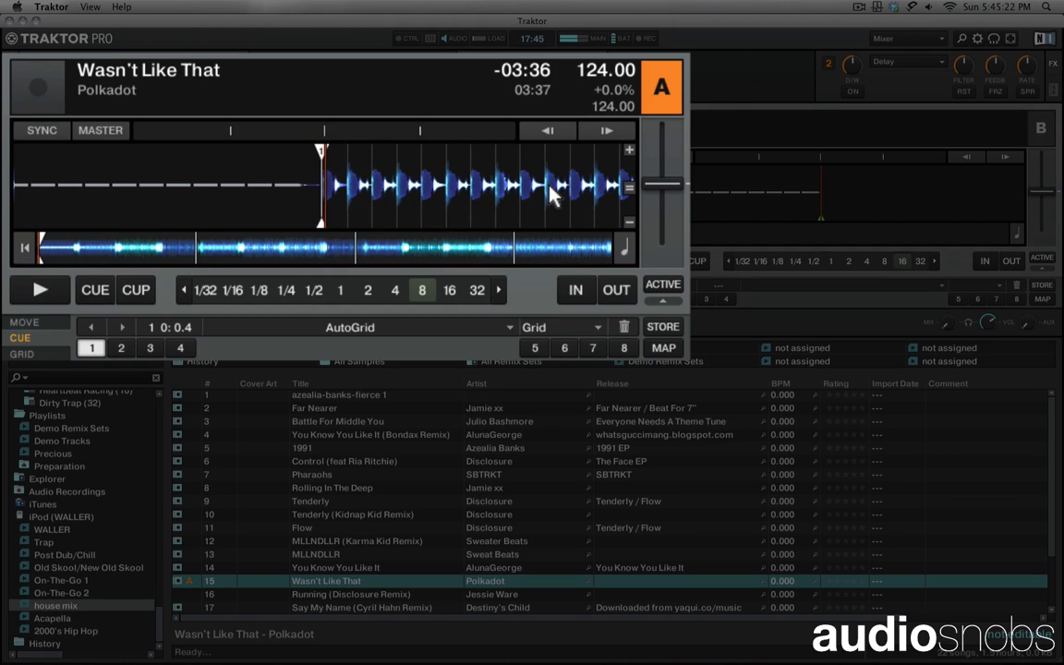
click(40, 287)
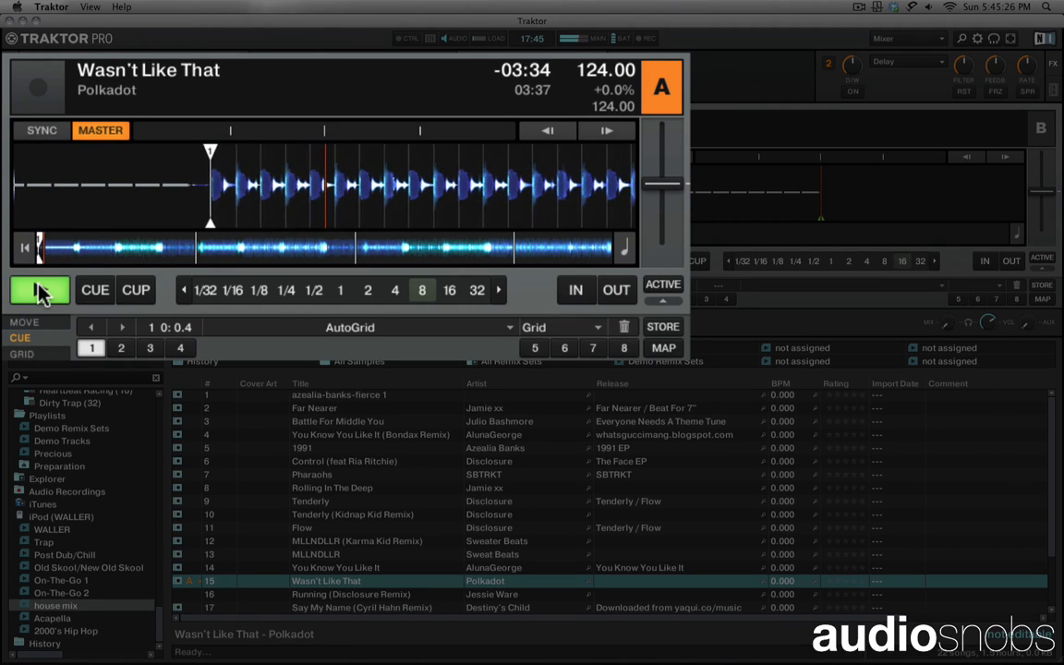
click(40, 290)
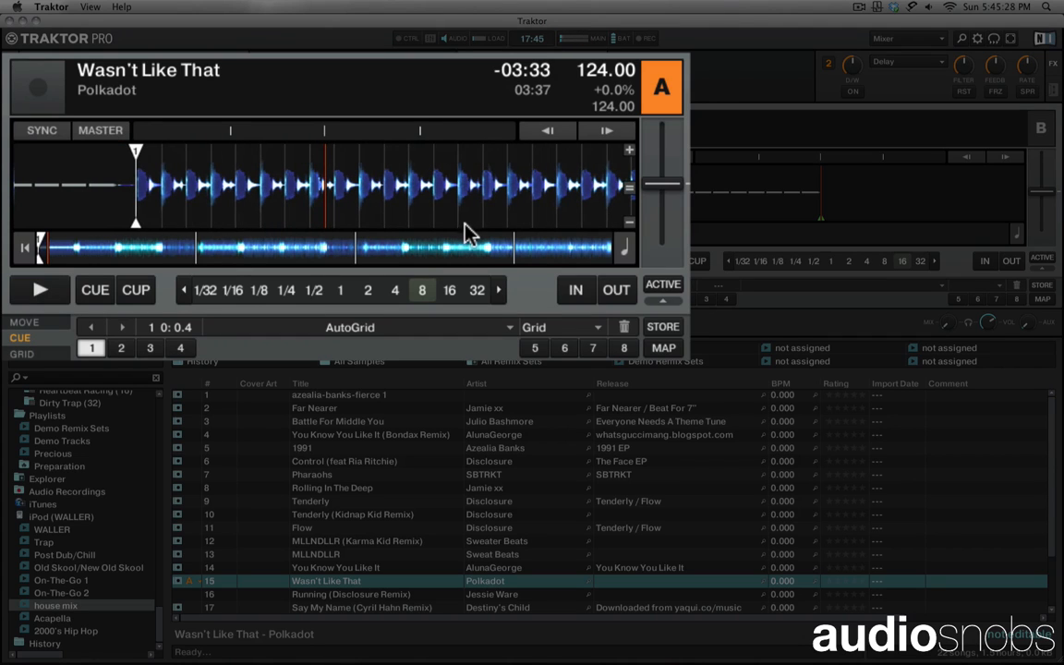
Try a cue point on hotcue 2 at 0:31.3 in deck A's track and delete it.
click(68, 248)
drag(344, 164, 270, 213)
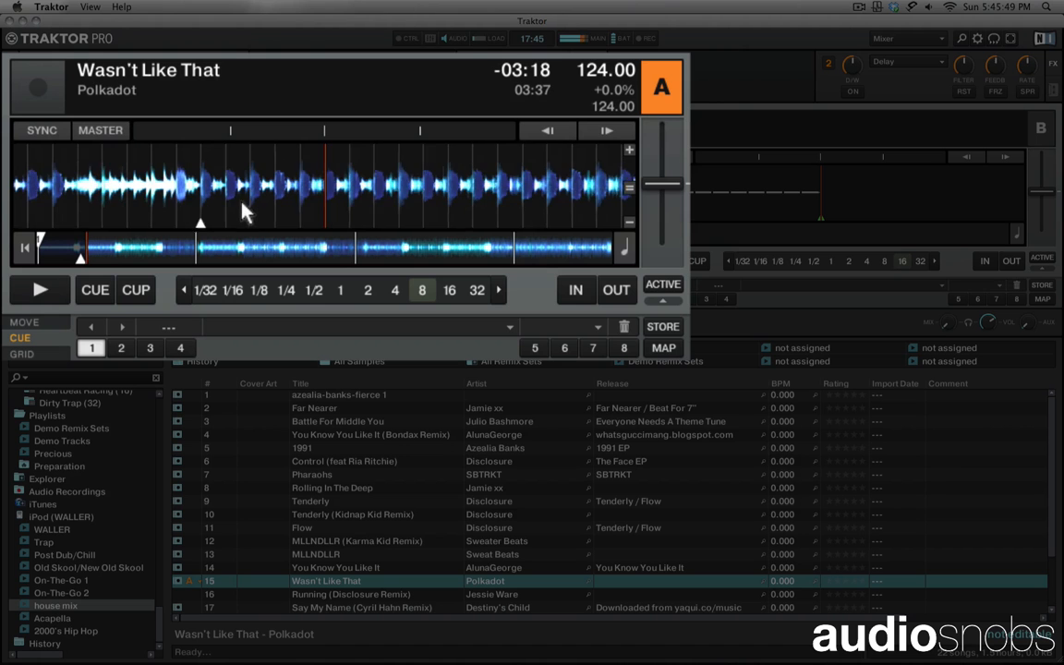
drag(242, 203, 144, 203)
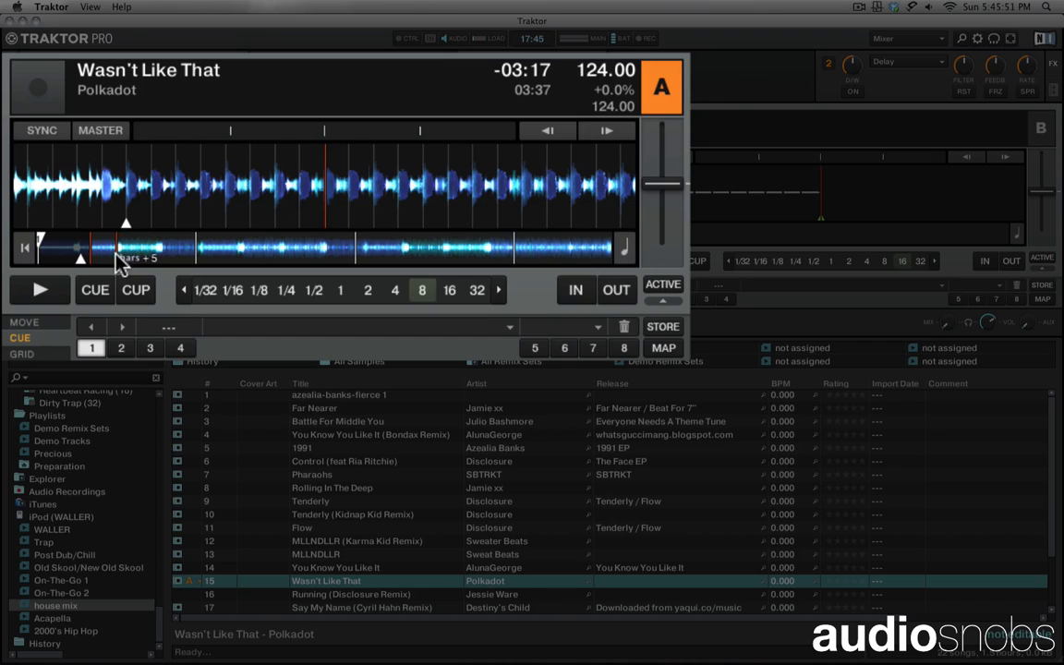
click(114, 255)
click(61, 294)
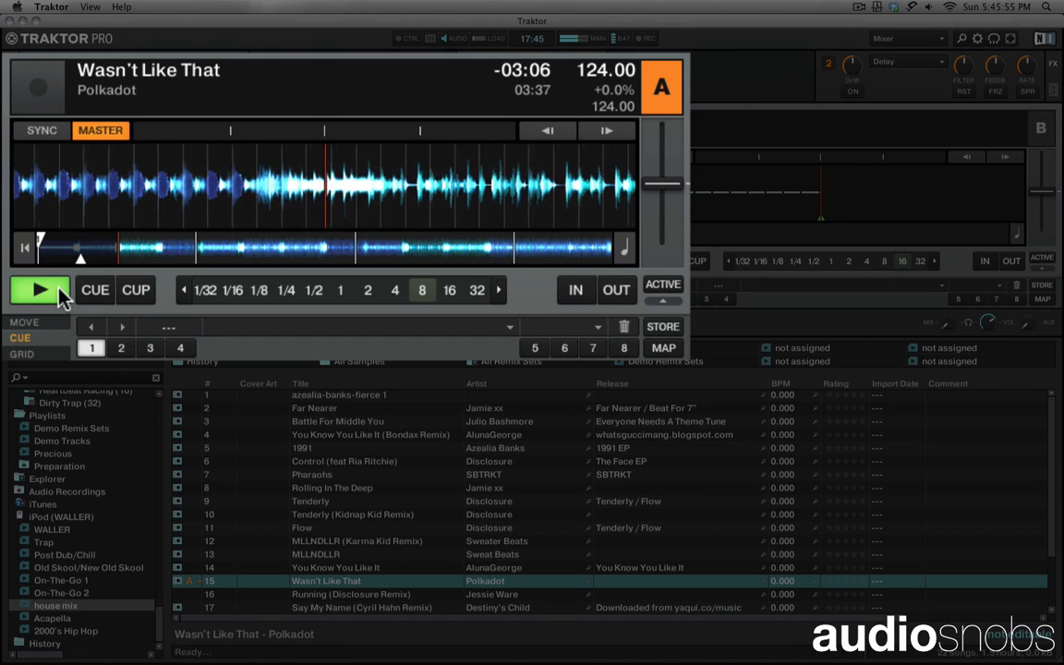
click(58, 289)
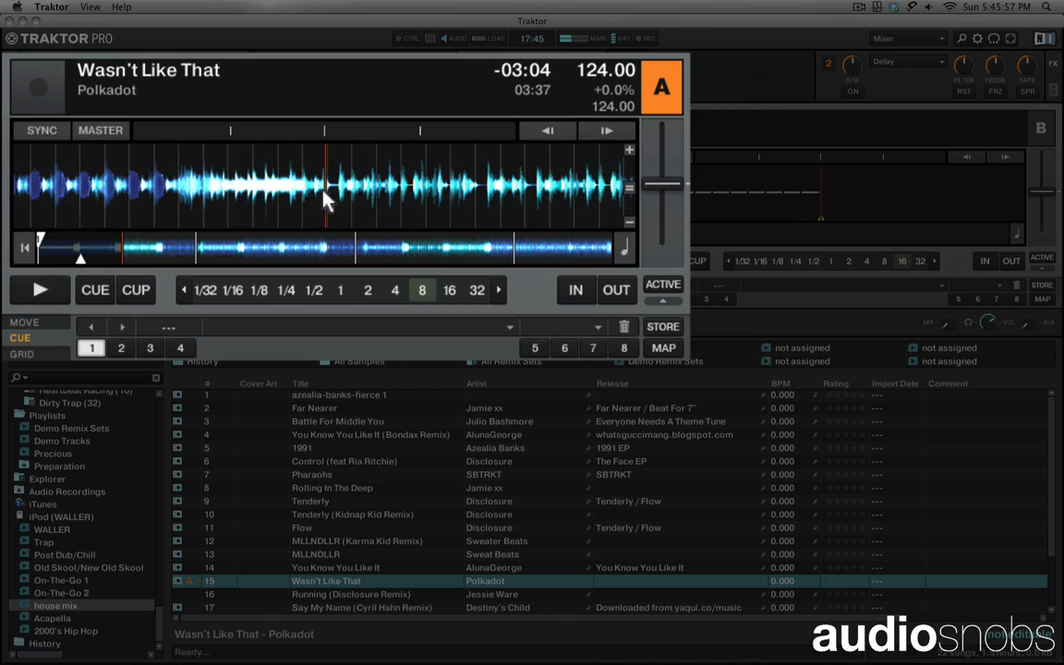
drag(323, 189, 366, 188)
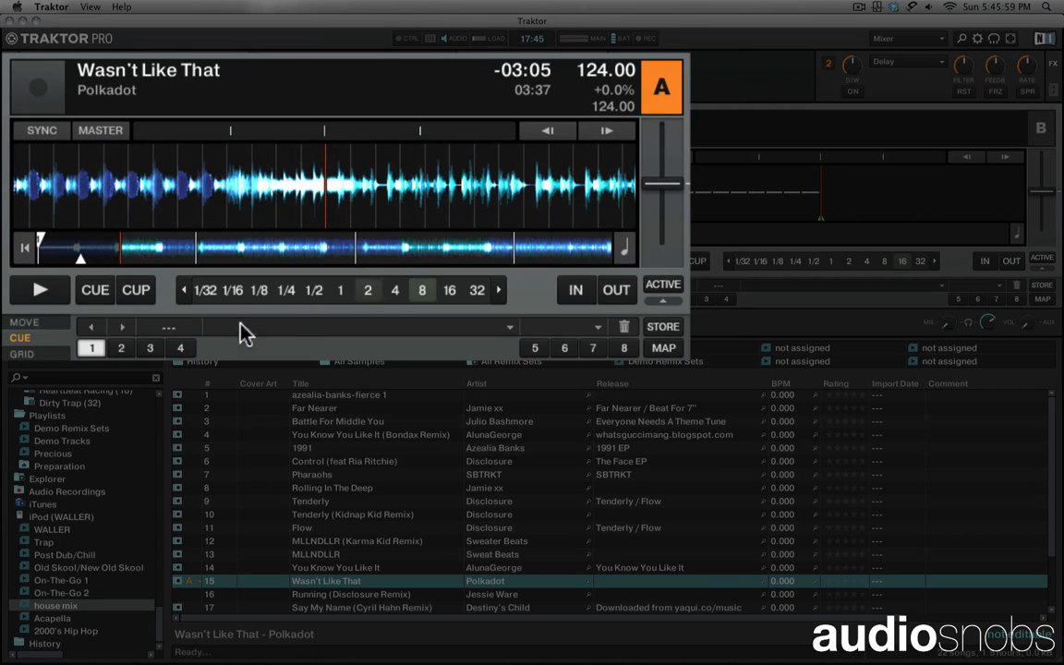
click(121, 348)
click(58, 295)
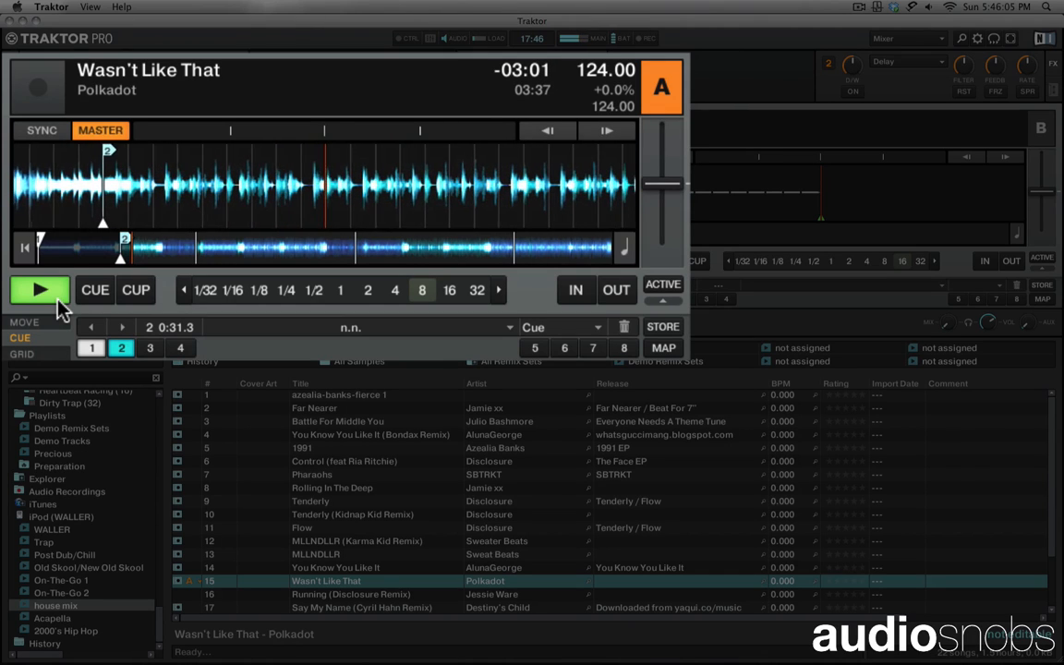
click(46, 294)
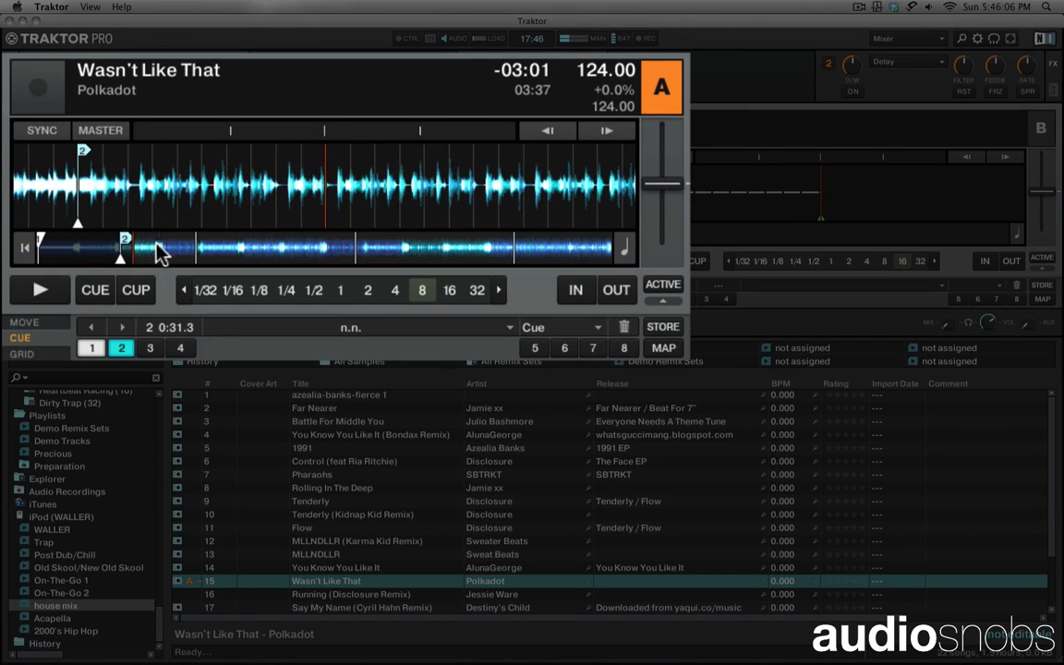
click(620, 326)
Store hotcue 2 at 0:46.8, where the beat comes back after the build-up, and preview playback from it.
scroll(394, 206, down, 8)
scroll(392, 205, down, 10)
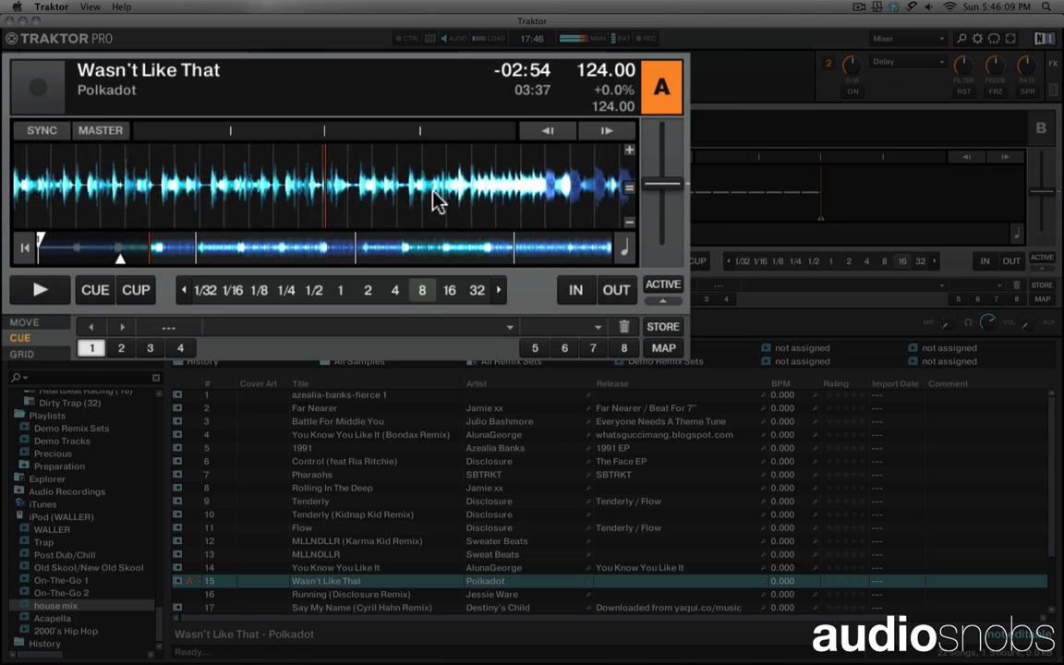
click(42, 290)
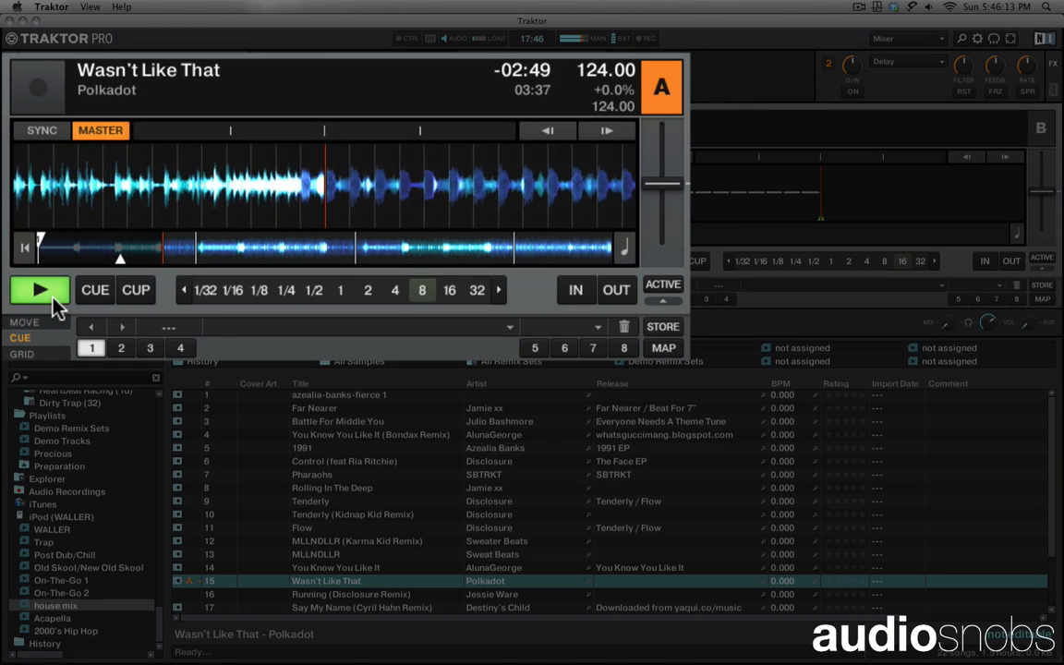
click(53, 295)
scroll(304, 178, up, 3)
drag(331, 175, 328, 178)
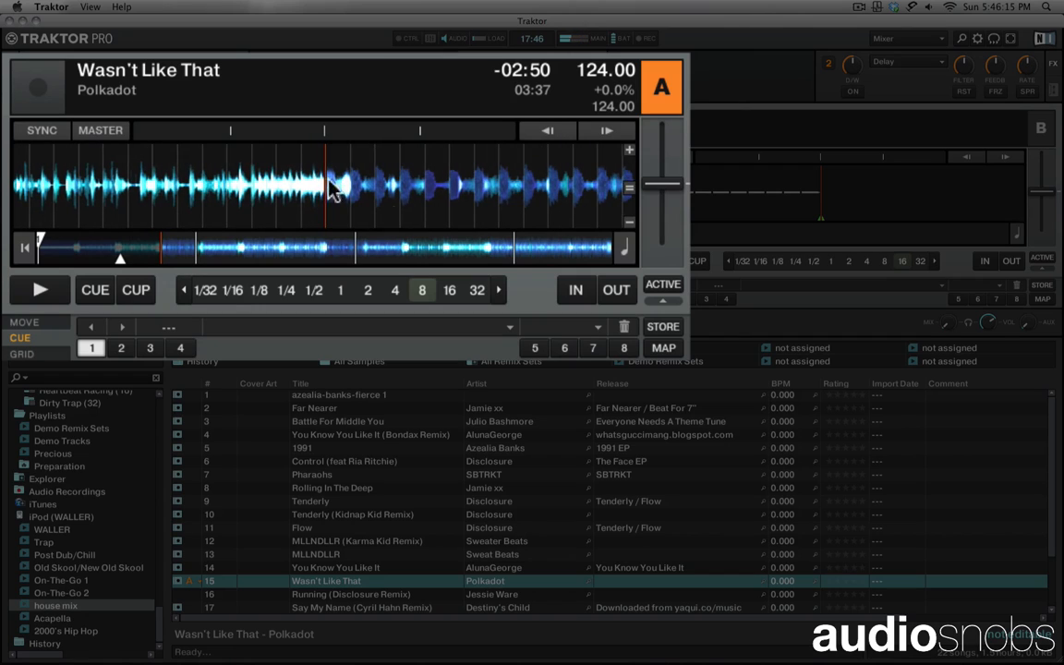
click(125, 350)
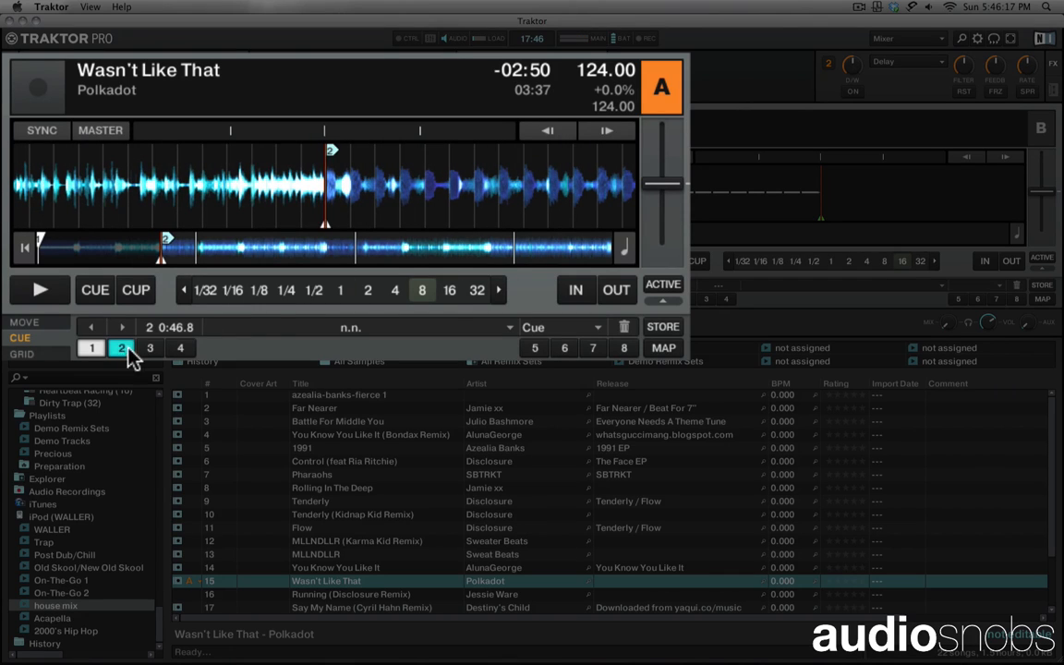
click(50, 297)
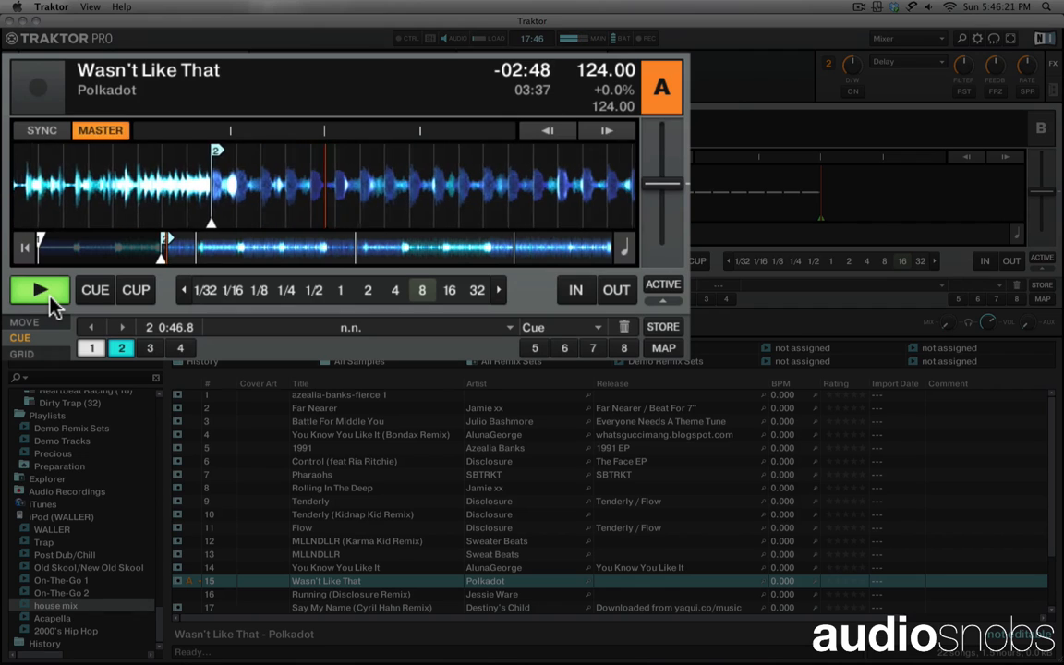
click(50, 297)
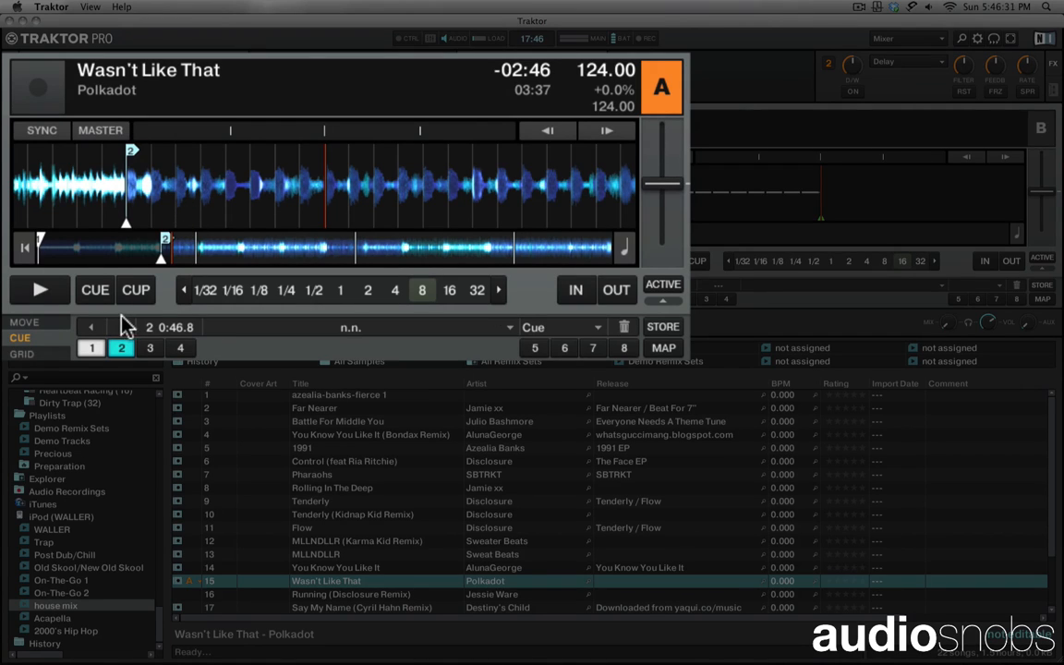
Set a manual 8-beat loop on deck A starting at hotcue 2, marking its out point during playback.
click(121, 348)
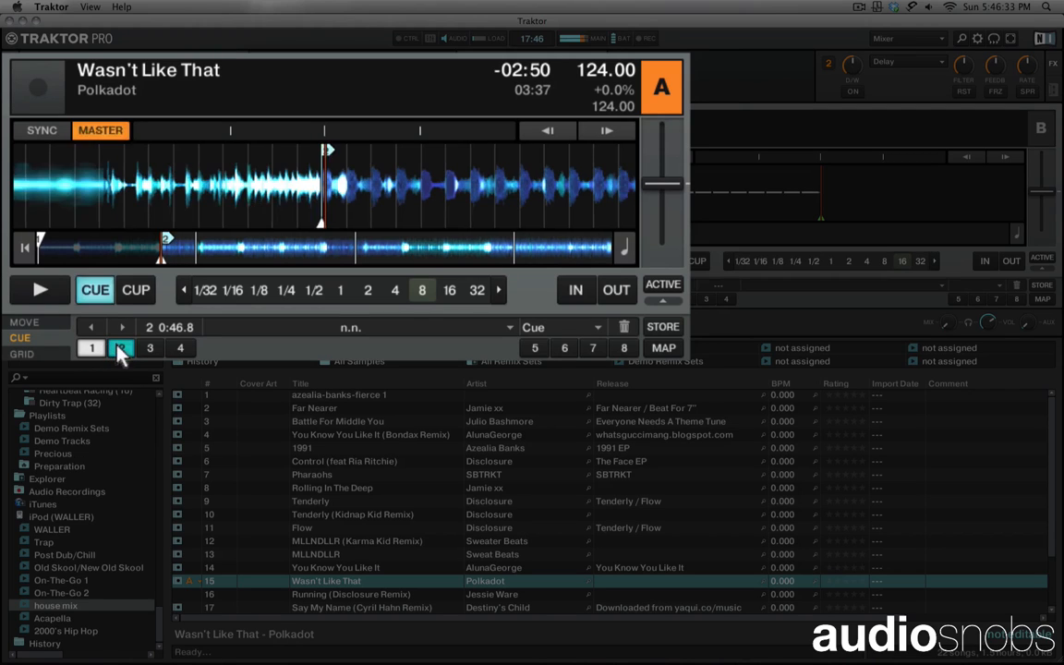
click(575, 290)
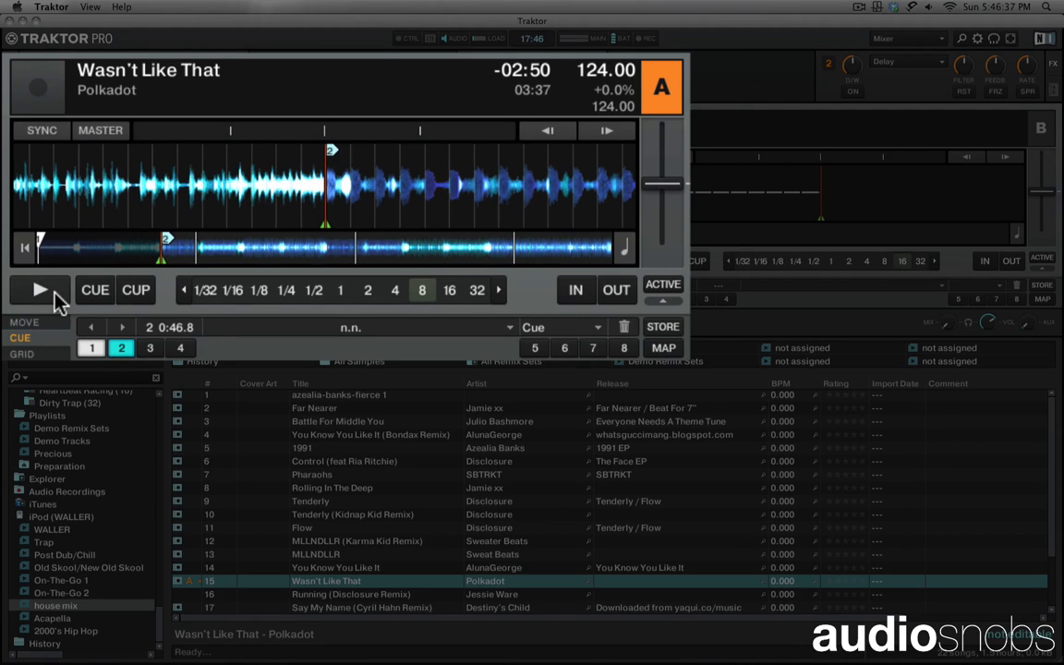
click(41, 290)
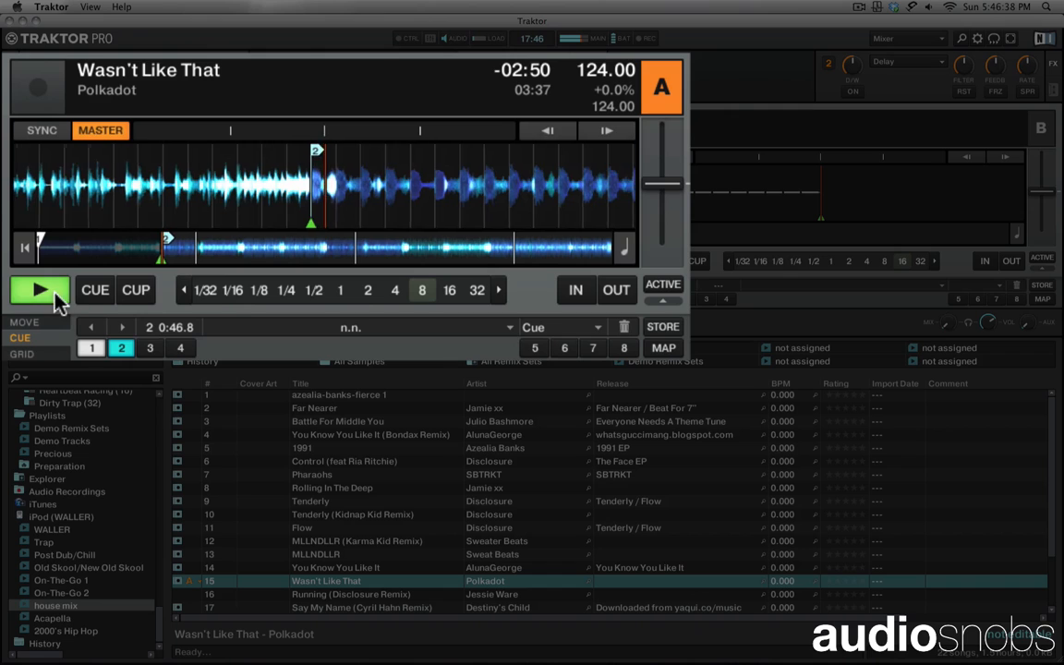
click(626, 289)
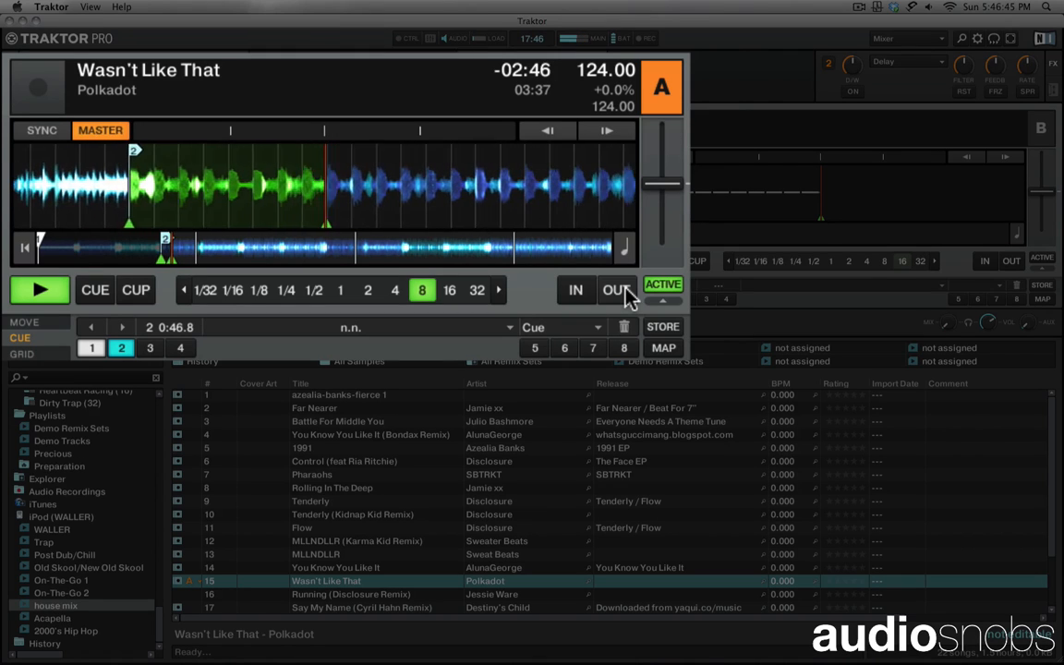
Shorten the running loop progressively to 4, 2, 1, 1/2, 1/4 and 1/8 beat, and deactivate it with deck A stopped.
click(396, 298)
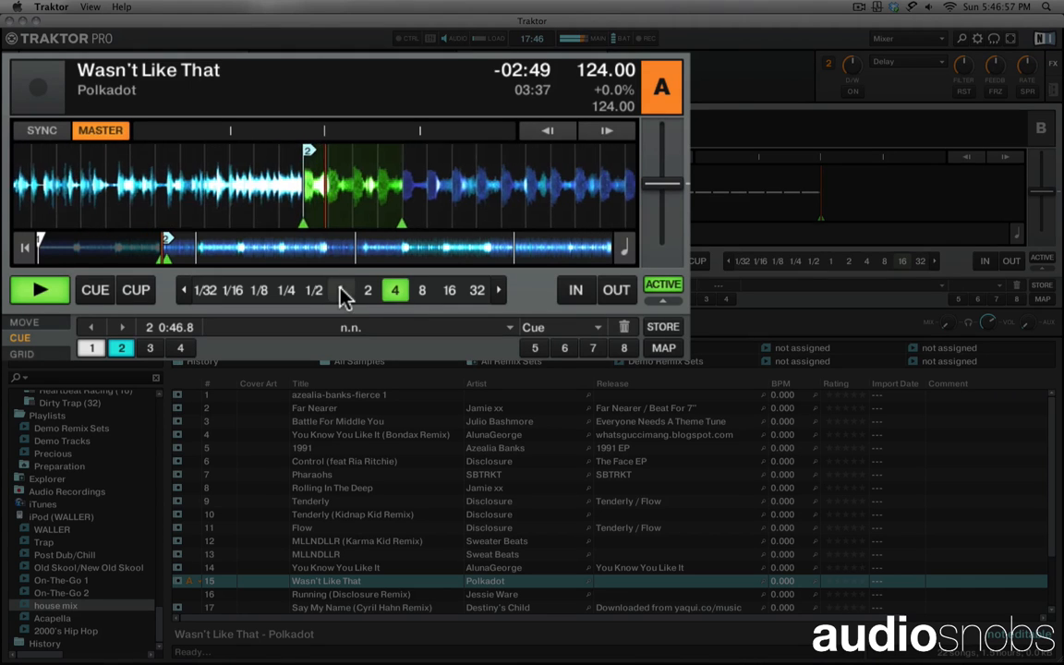
click(368, 292)
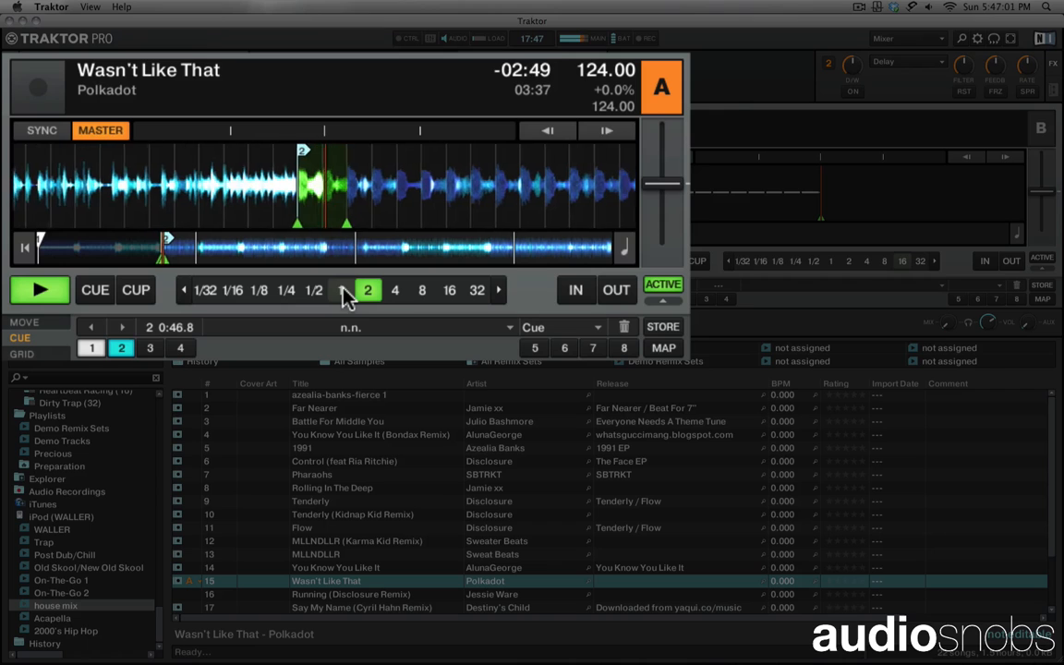
click(343, 291)
click(315, 292)
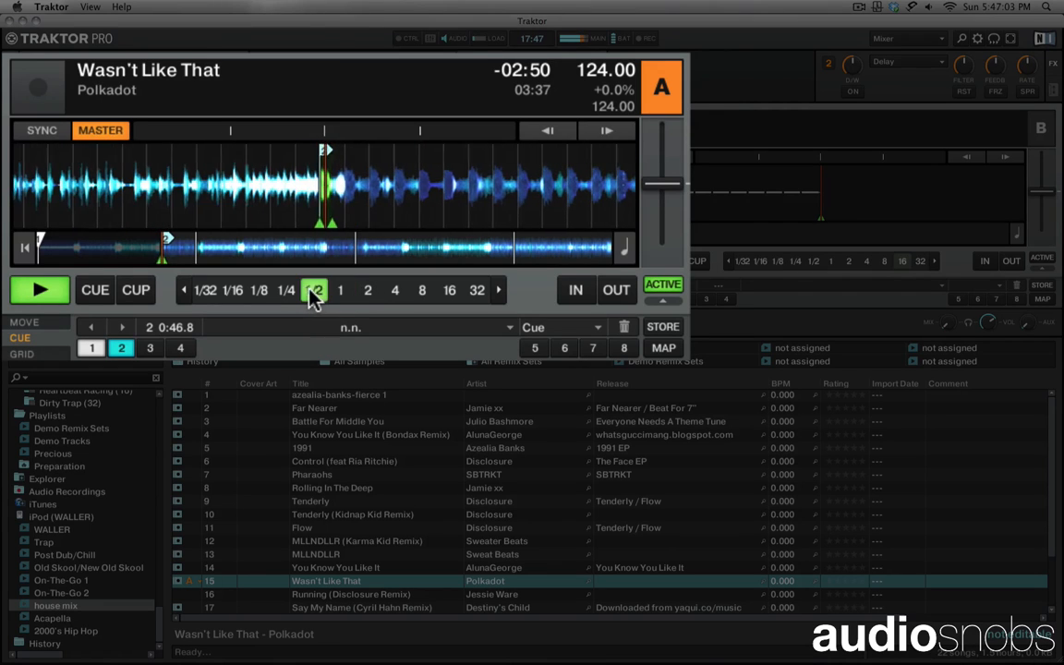
click(286, 291)
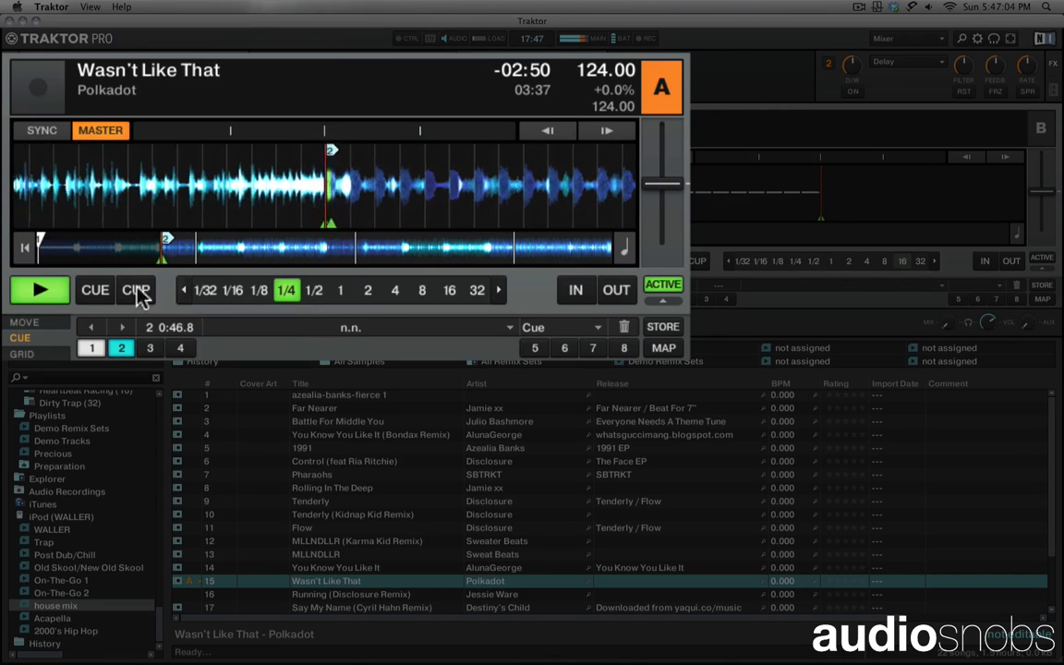
click(260, 290)
click(39, 290)
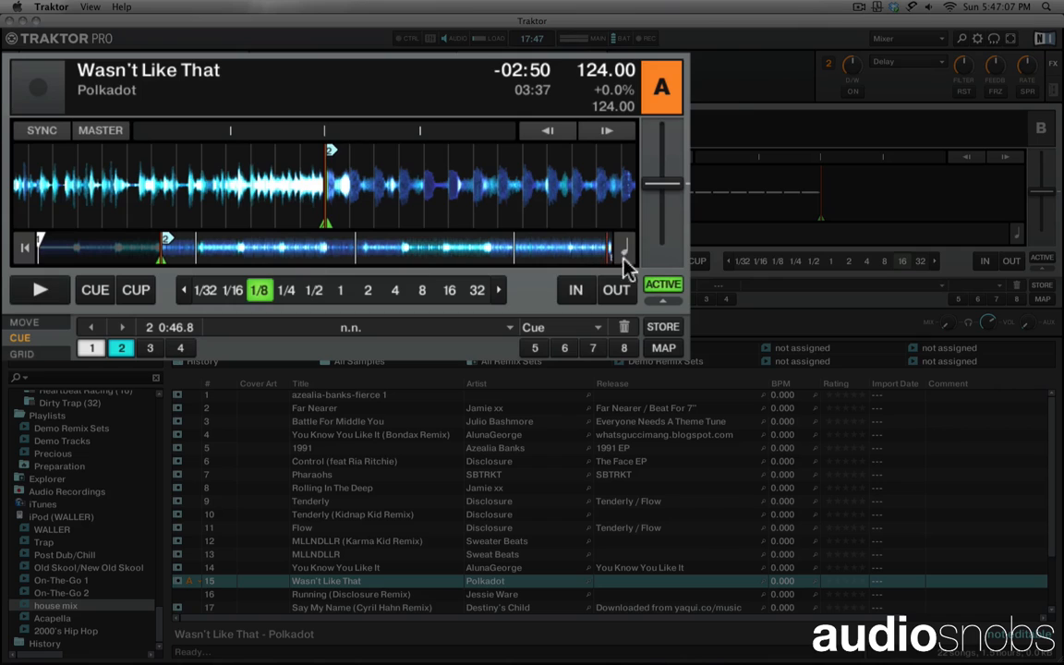
click(666, 284)
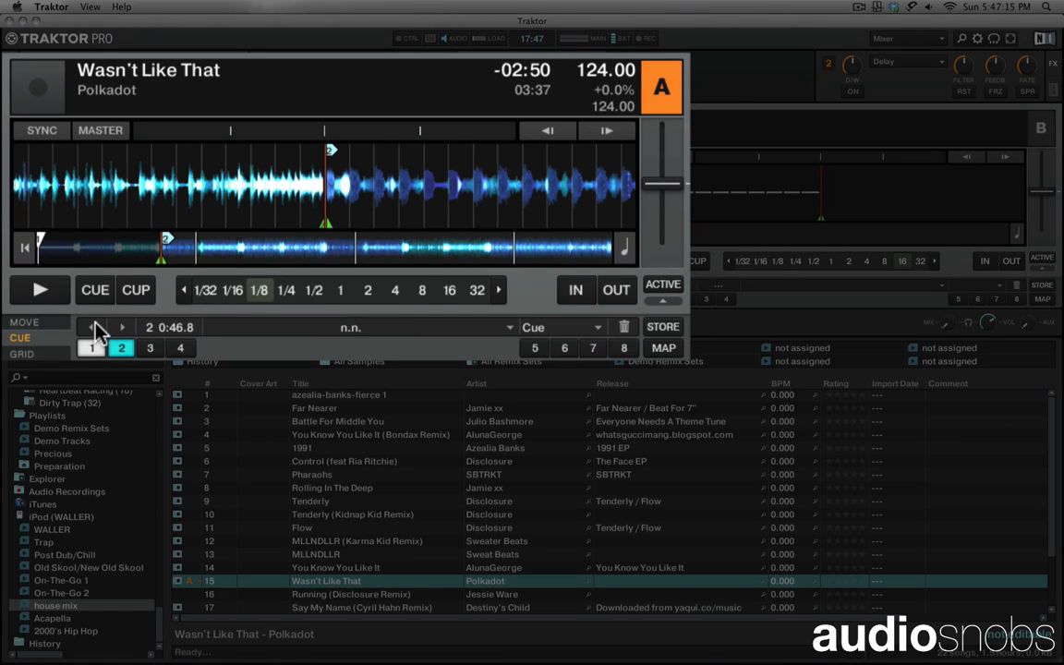
Play deck A without the loop from hotcue 2, trying its tempo master setting, and stop playback.
click(101, 134)
click(42, 290)
click(94, 133)
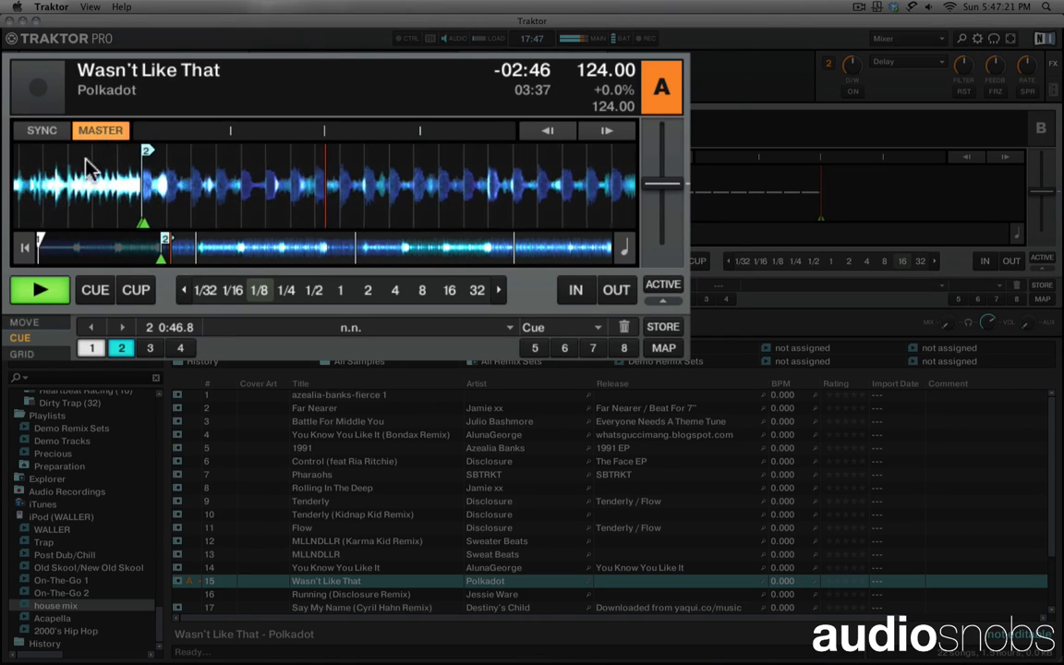
click(41, 290)
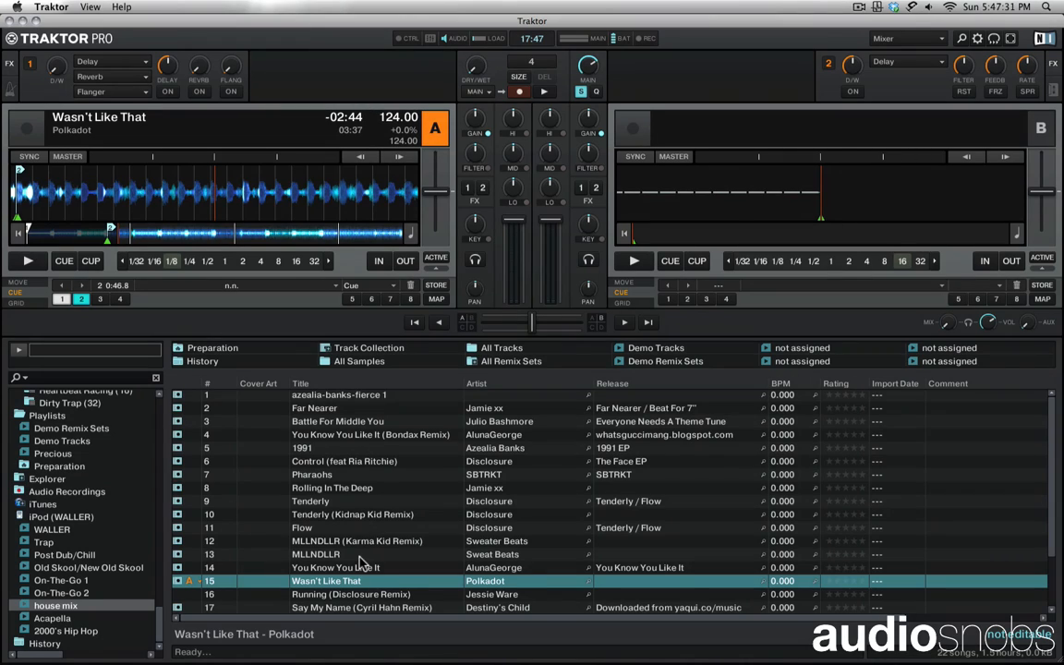
Load MLLNDLLR onto deck B, return deck A to hotcue 1, and play both decks together from their beginnings.
drag(360, 555, 674, 180)
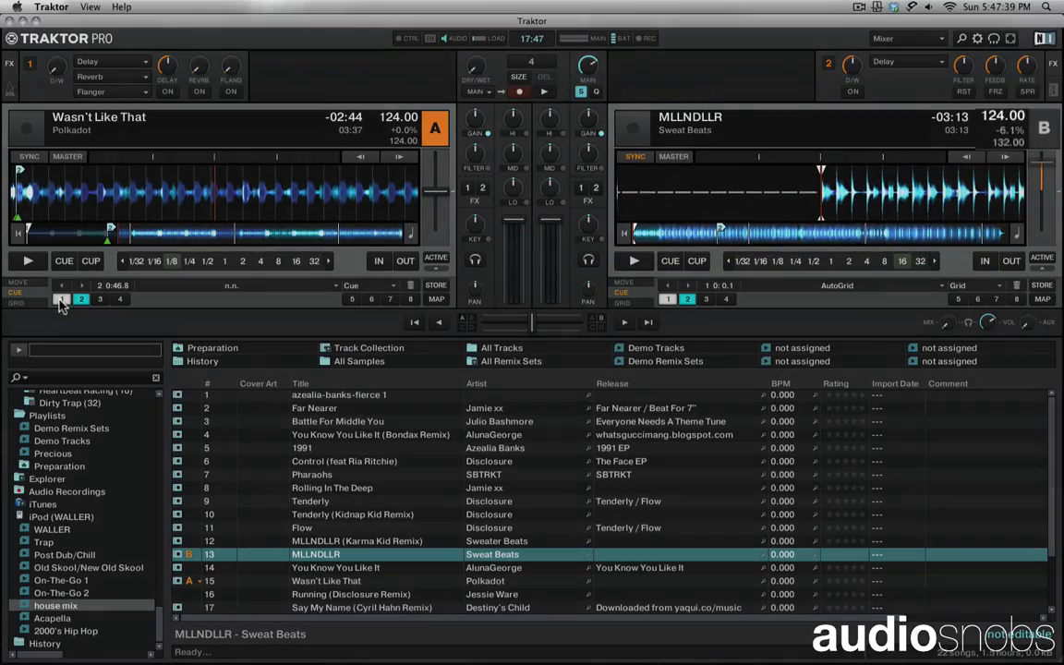
click(62, 301)
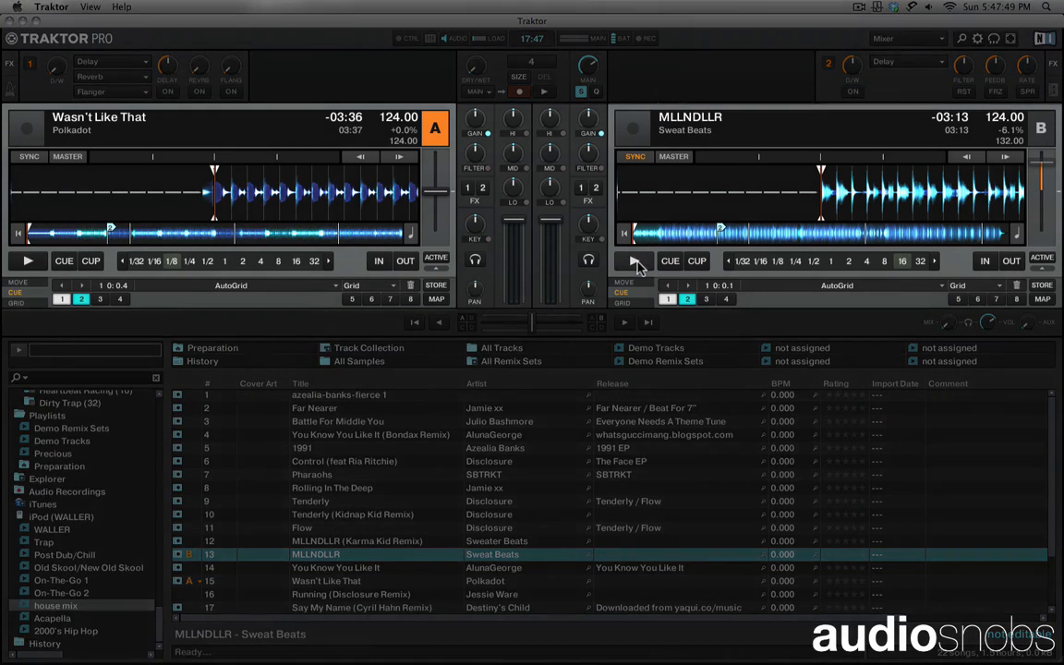
click(30, 262)
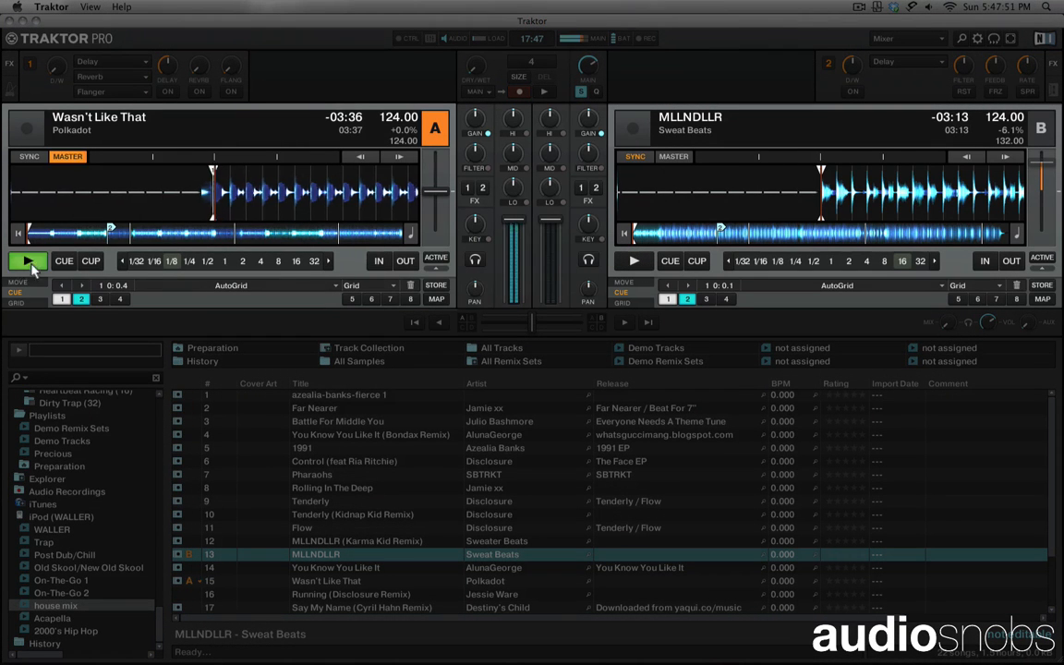
click(644, 264)
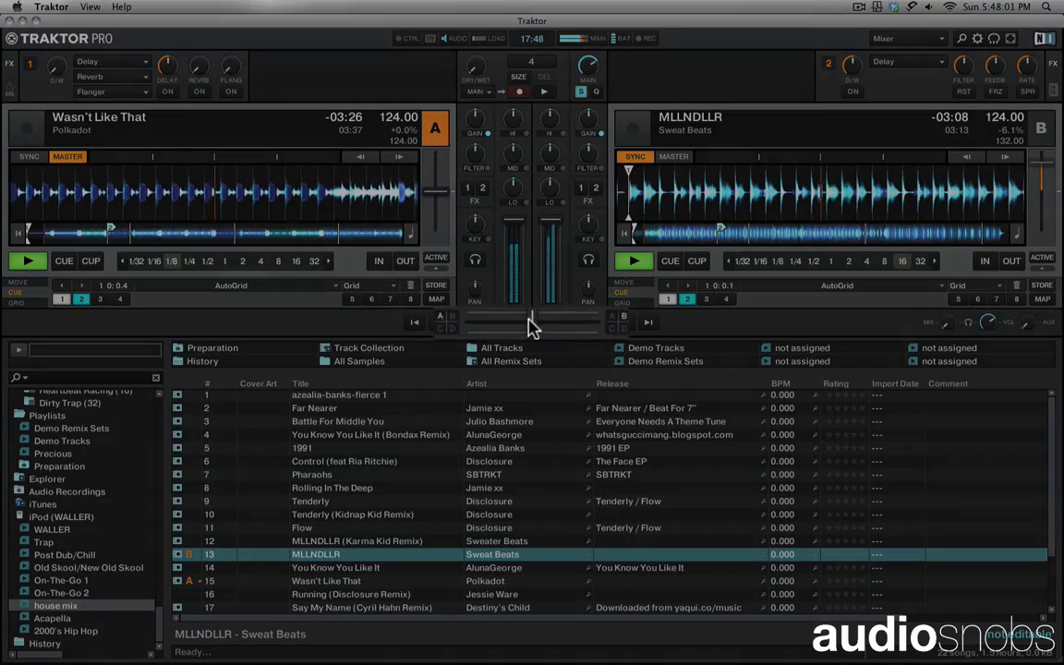
Move the crossfader fully to deck B and back to about the middle, and stop both decks.
drag(532, 322, 604, 322)
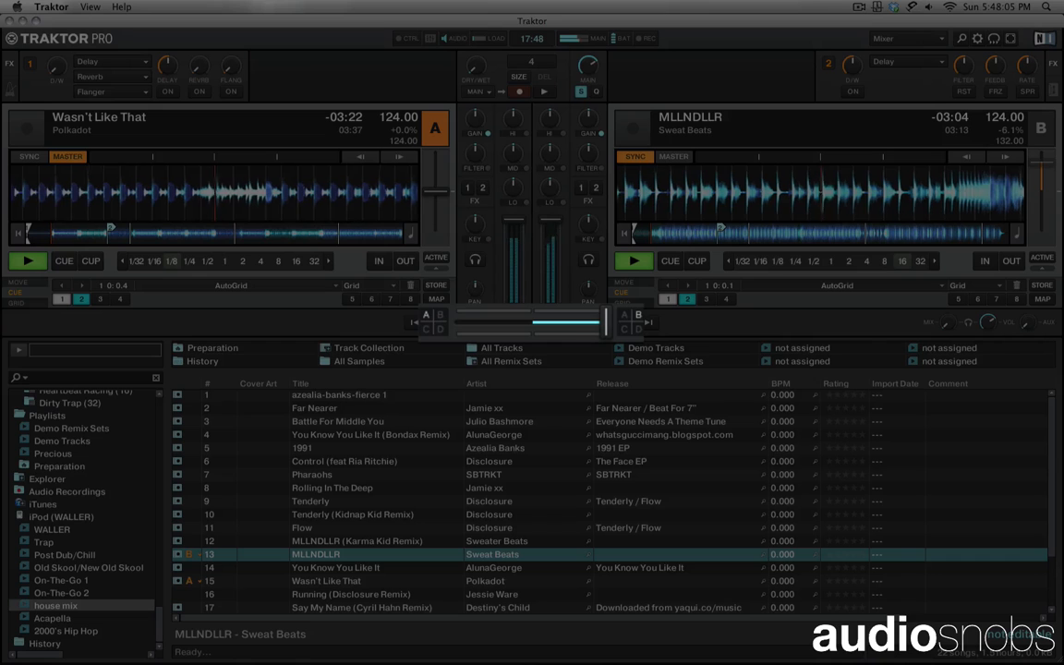
drag(605, 322, 537, 322)
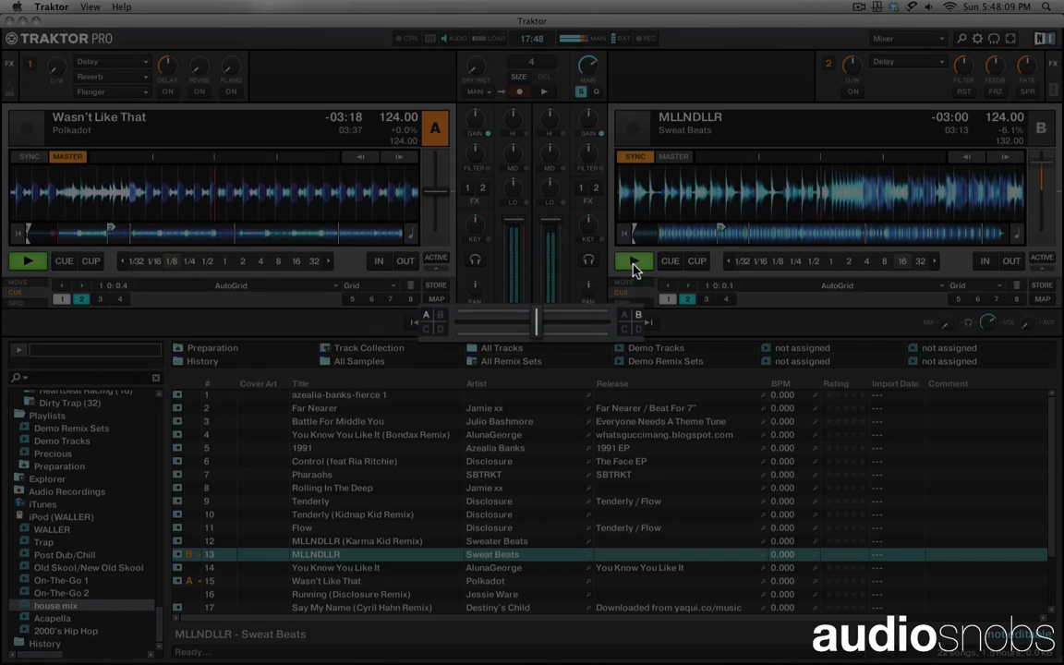
click(633, 269)
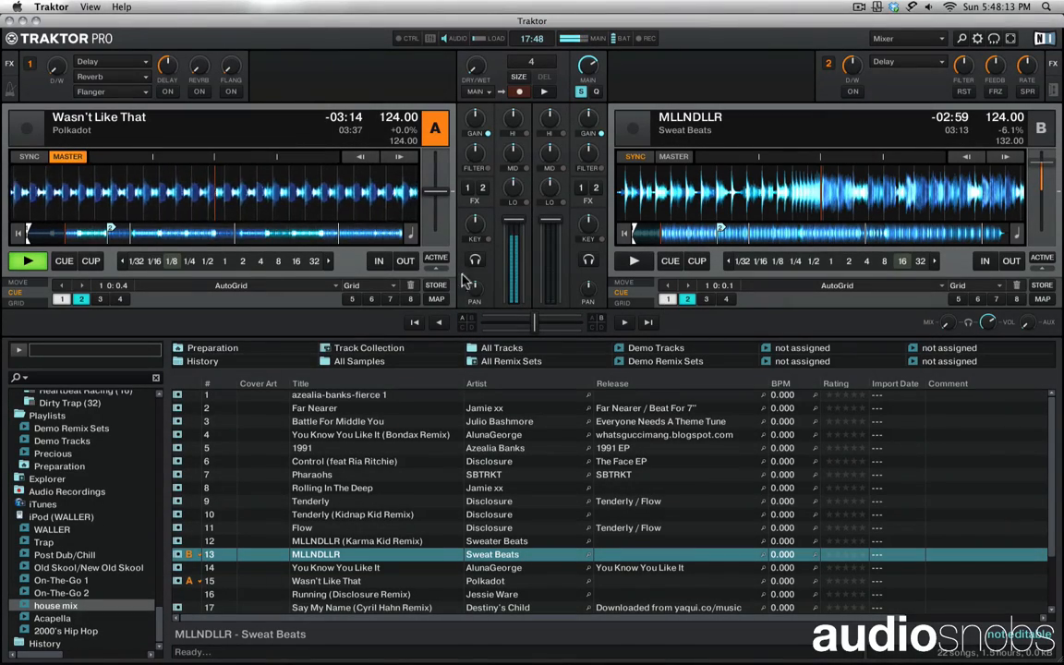
click(39, 261)
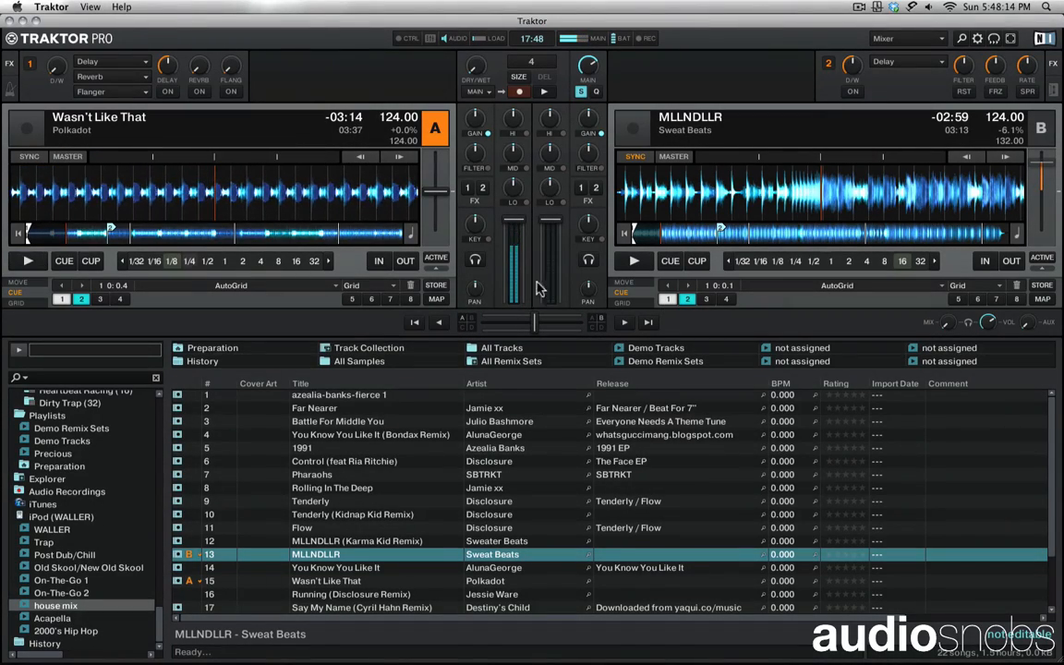
Set an 8-beat loop on deck B starting at hotcue 1, store it as hotcue 3, and stop the deck.
click(667, 299)
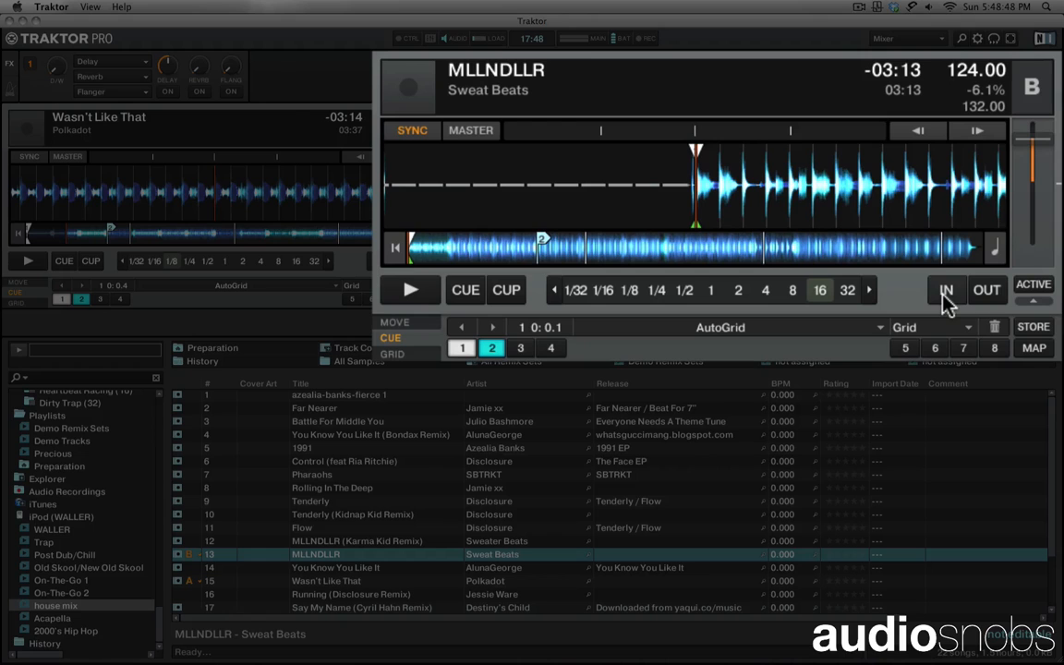
click(412, 290)
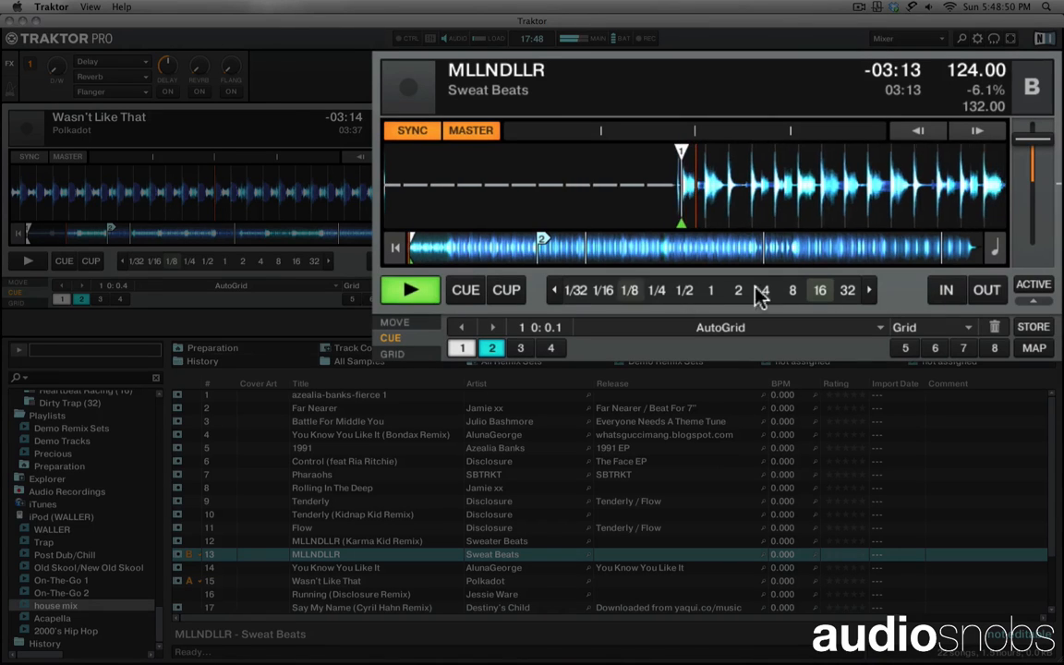
click(998, 289)
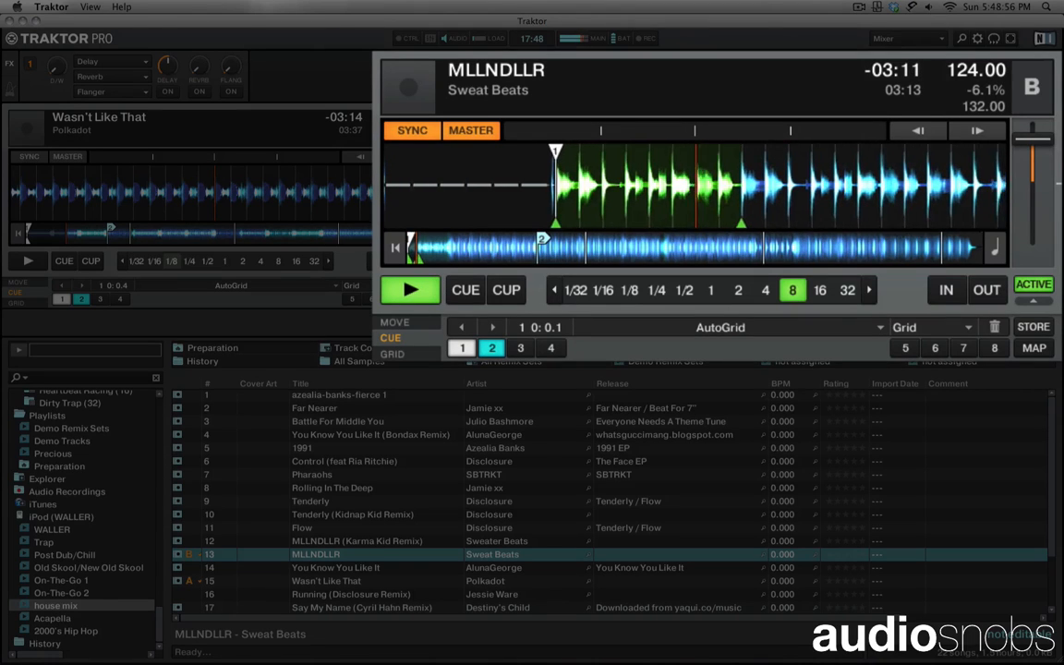
click(1033, 326)
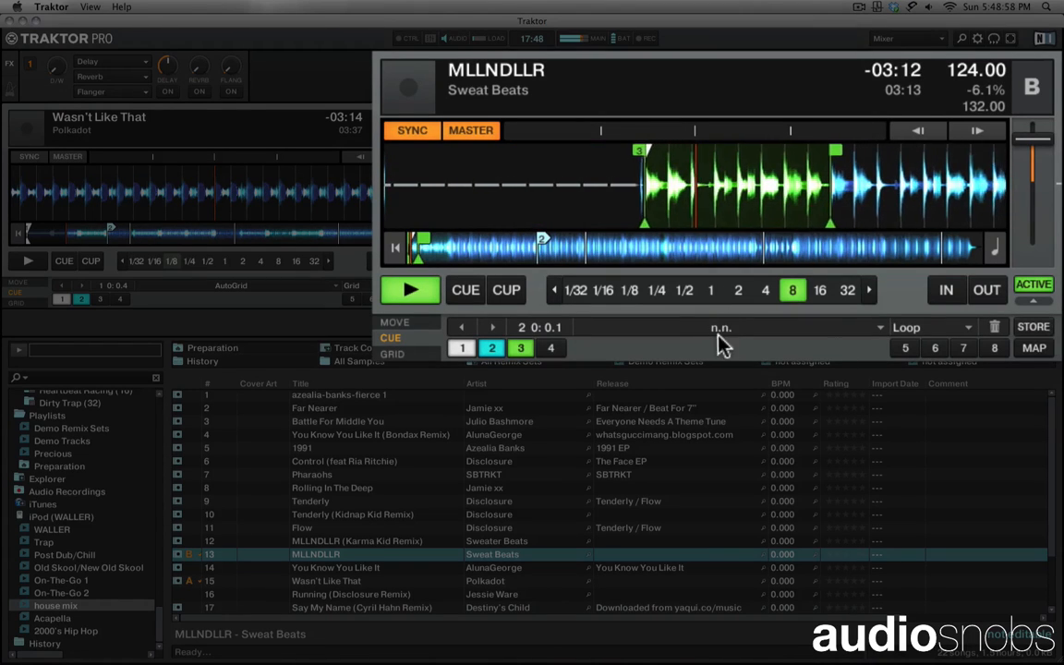
click(417, 292)
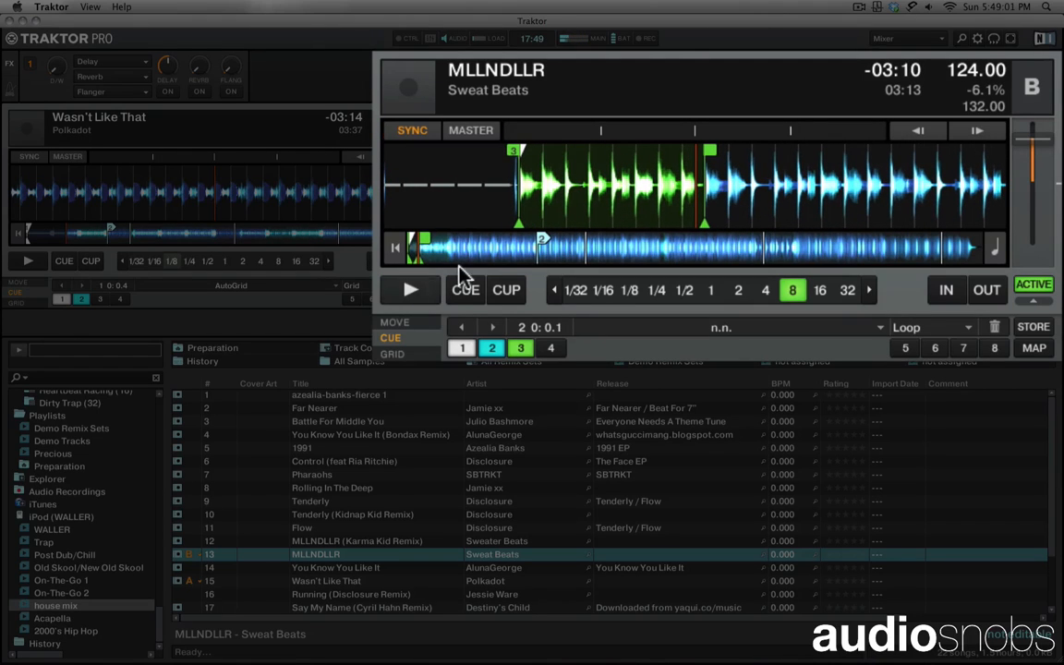
With deck B cued to hotcue 3 and deck A to hotcue 1, shorten deck B's running loop to 1/2 beat and start deck A.
click(519, 348)
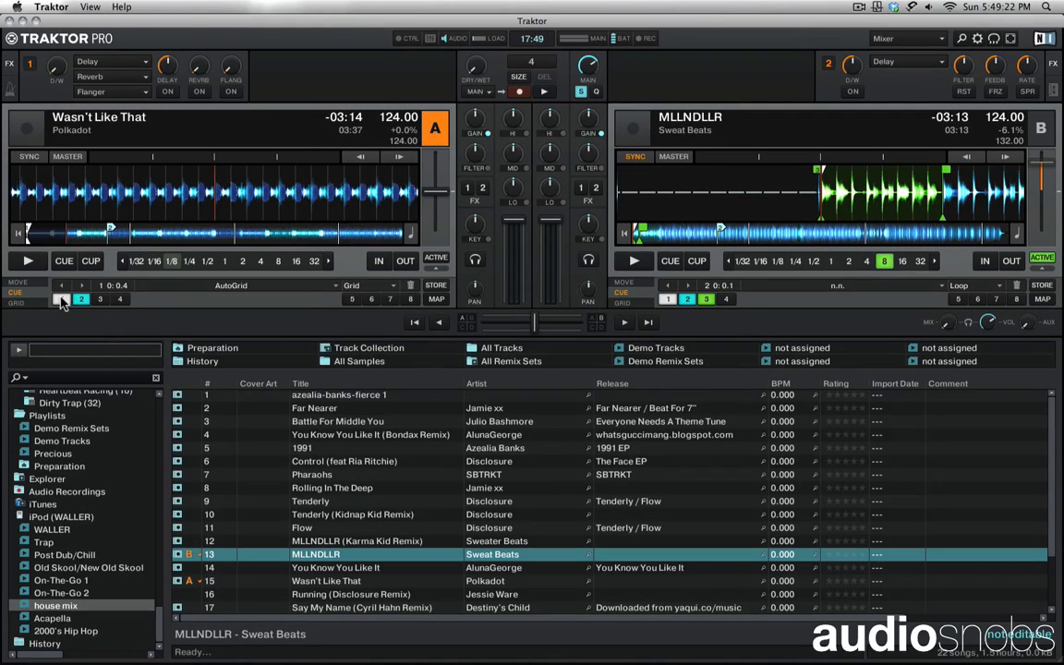
click(61, 299)
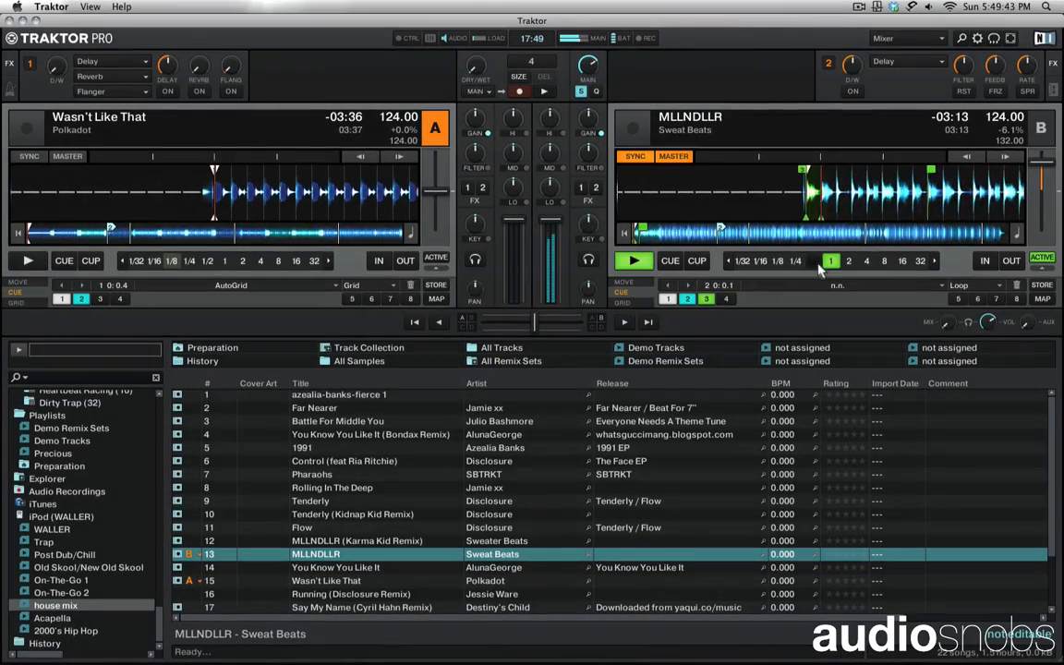
click(813, 260)
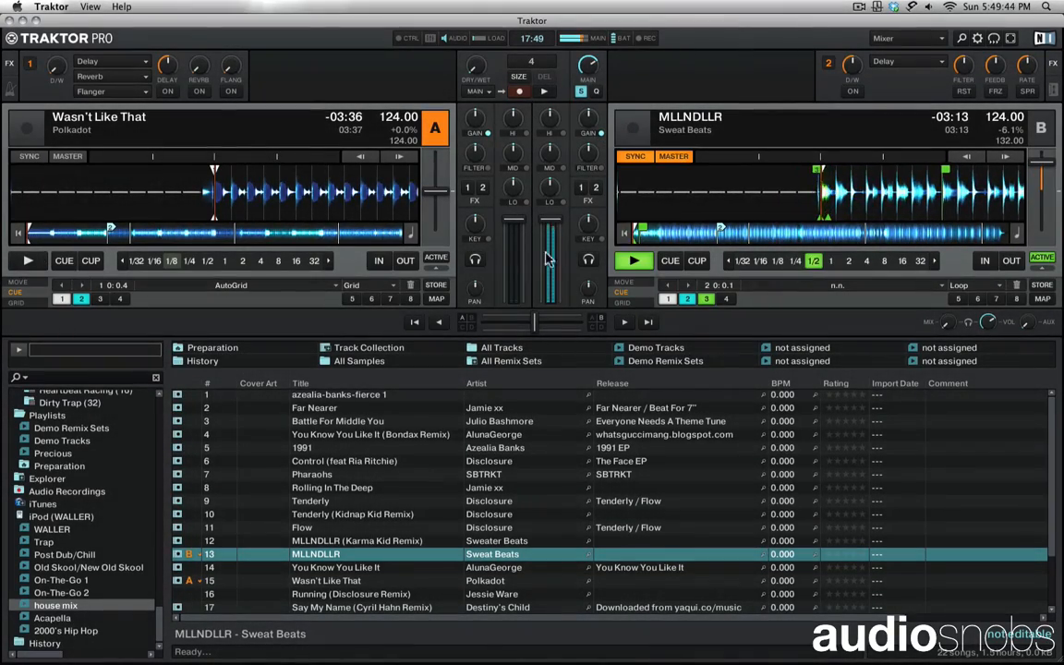
click(26, 264)
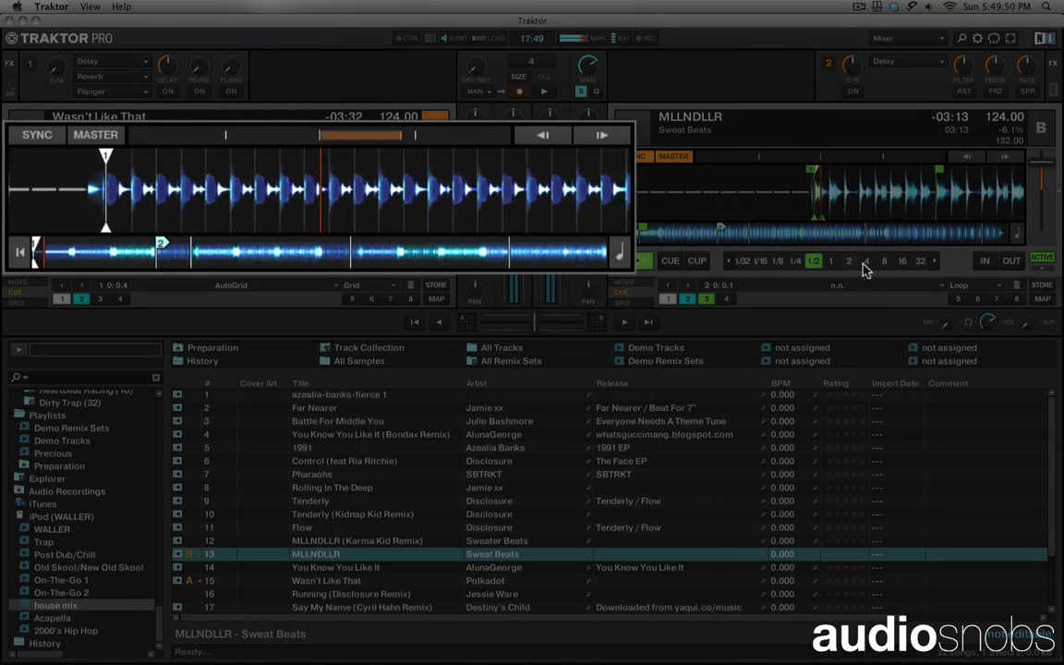
Deactivate the loop on deck B during playback, and stop both decks.
click(1038, 263)
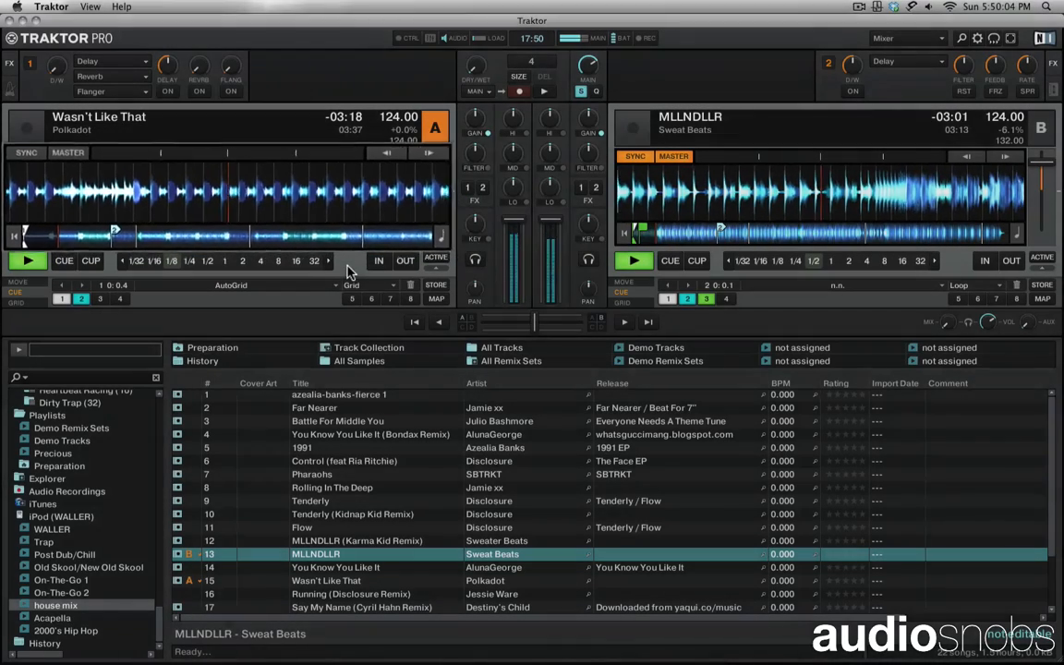
click(635, 261)
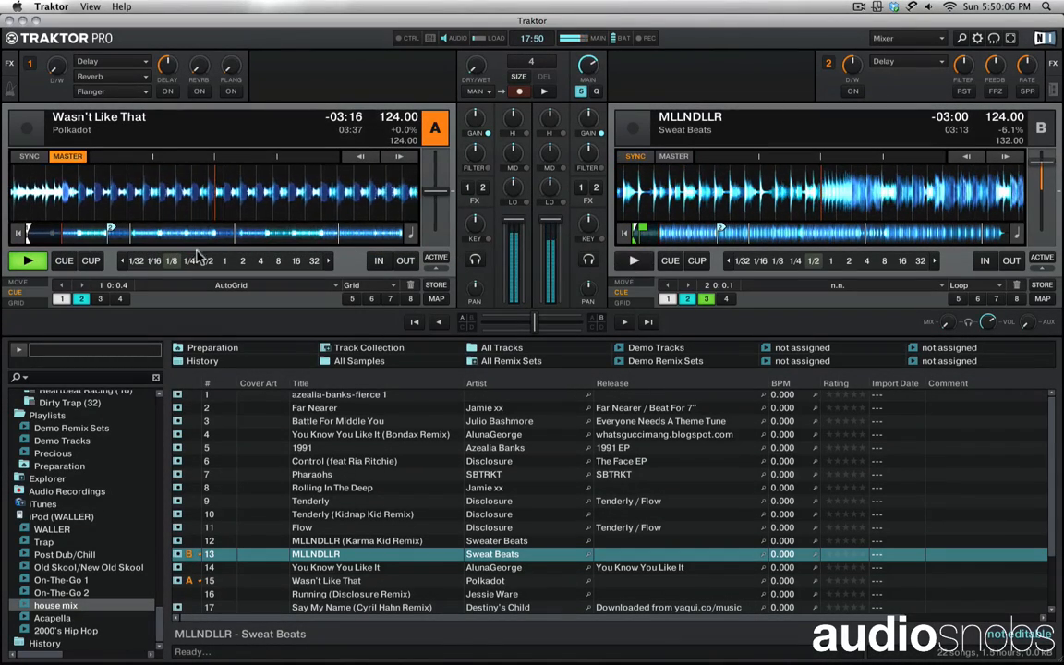
click(28, 262)
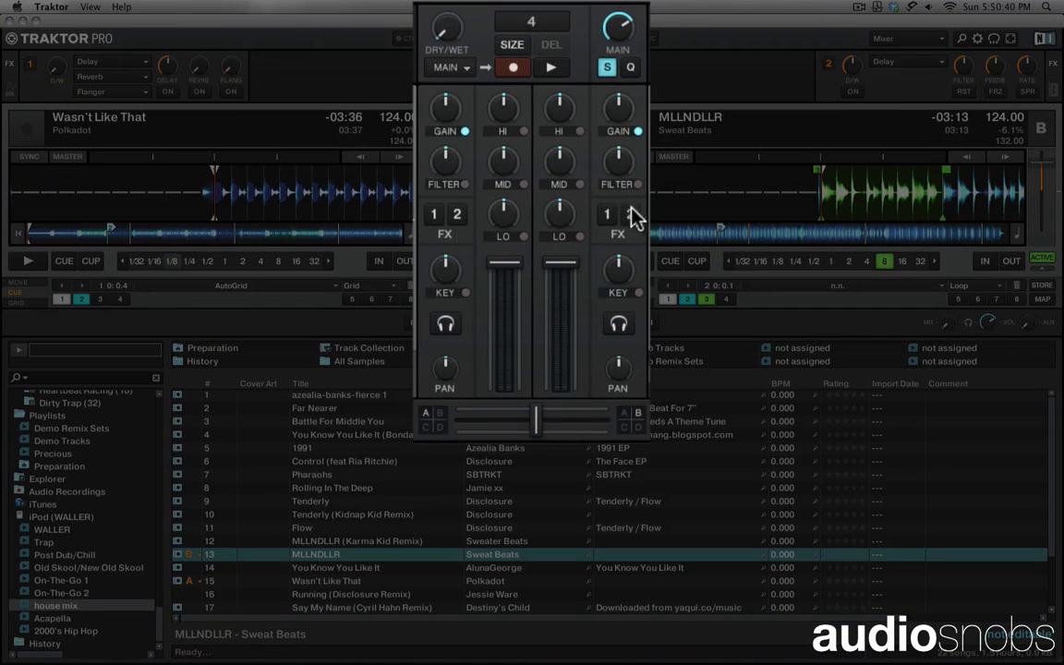
Play deck A alongside deck B's 8-beat loop and try deck B's volume fader, returning it to full.
click(39, 265)
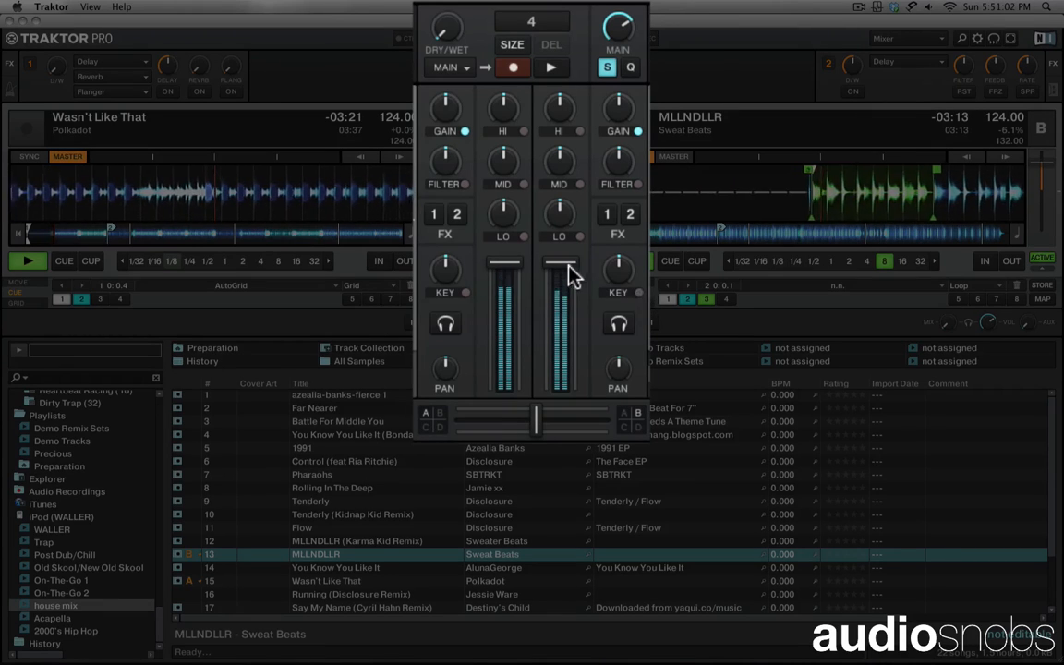
mouse_move(567, 267)
mouse_down()
mouse_move(560, 308)
mouse_move(559, 263)
mouse_up()
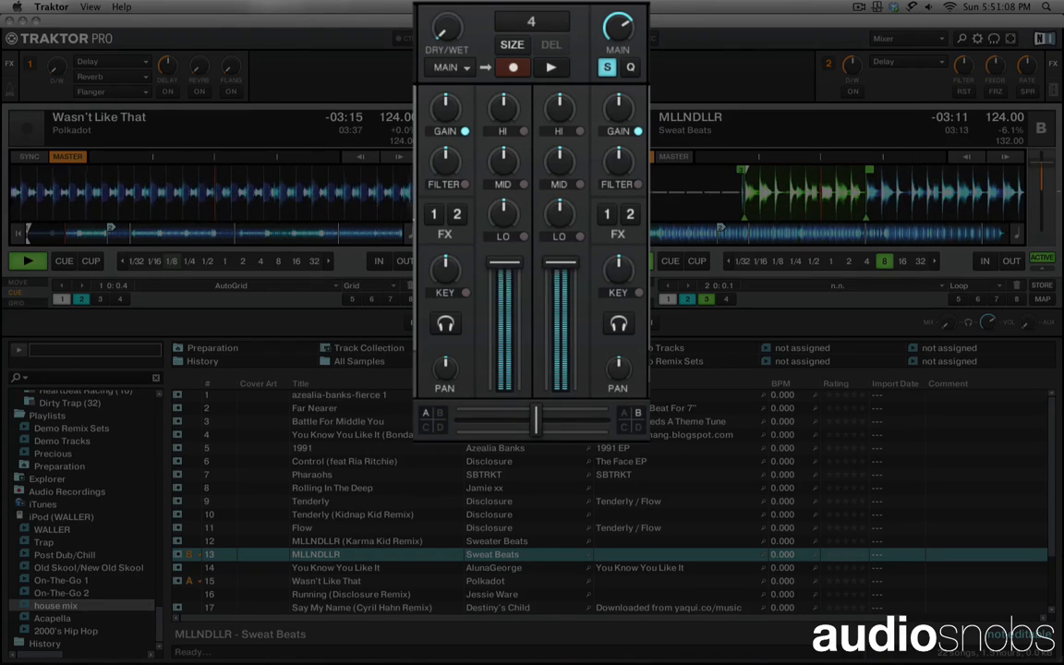
Turn on deck B's key control, try shifting its pitch up and down, and turn it off with the key lowered.
click(638, 293)
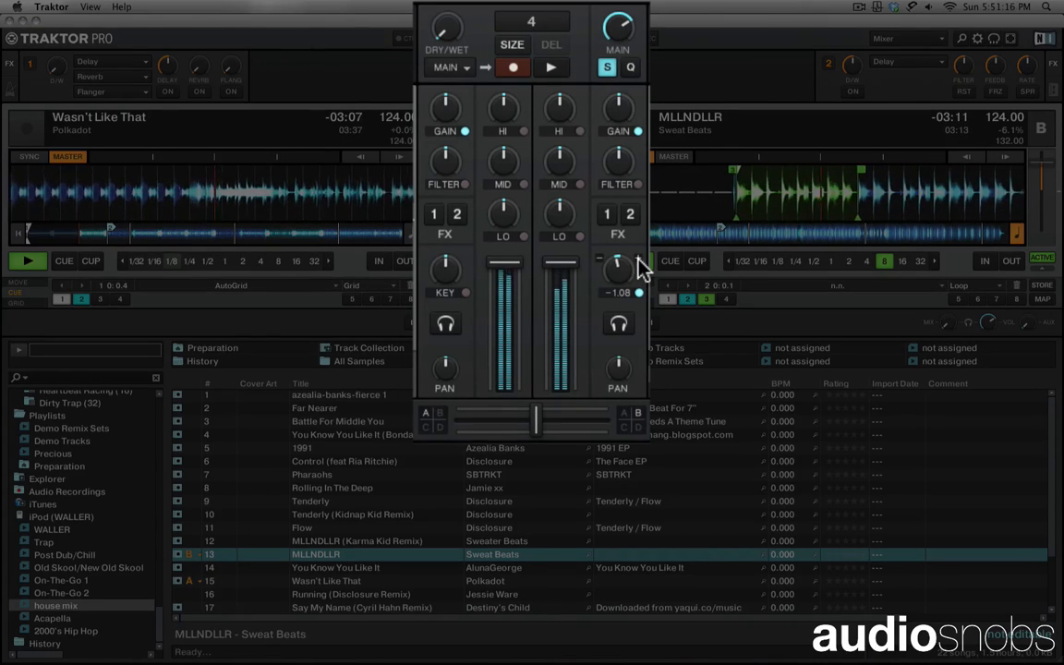
scroll(640, 268, up, 4)
scroll(640, 268, up, 2)
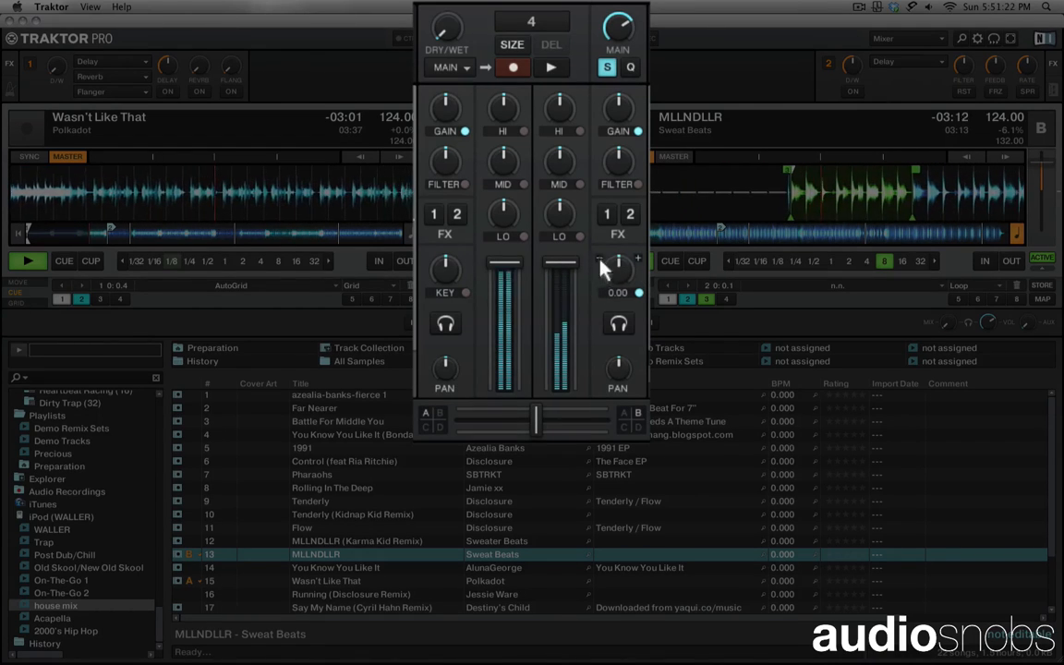
scroll(602, 268, down, 6)
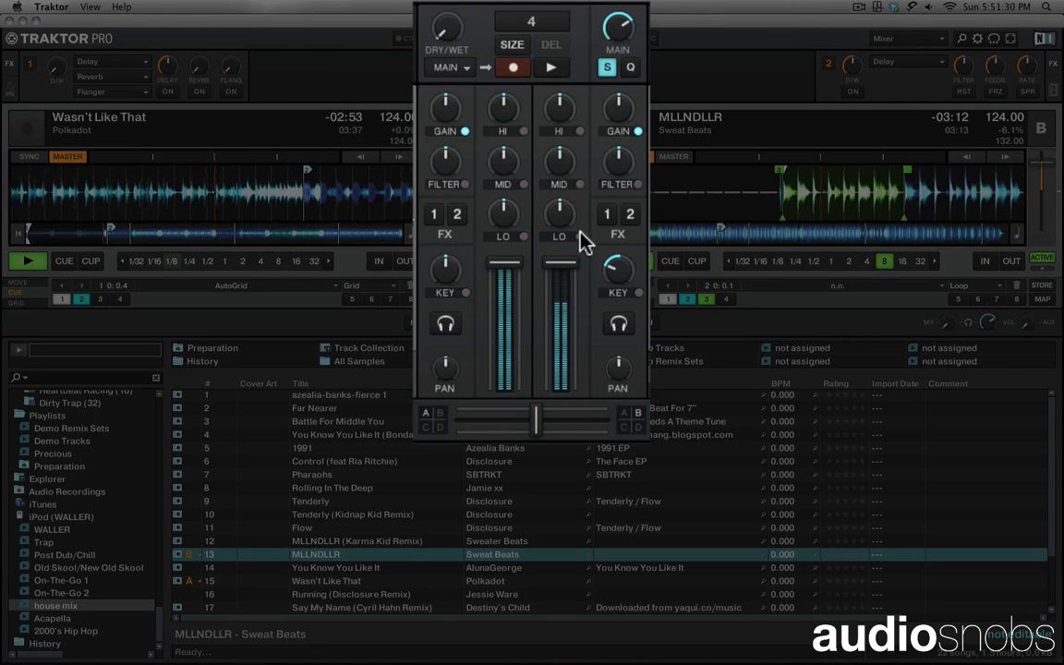
Cut and restore deck A's low frequencies twice, and sweep its channel filter before switching the filter off.
click(524, 237)
click(525, 238)
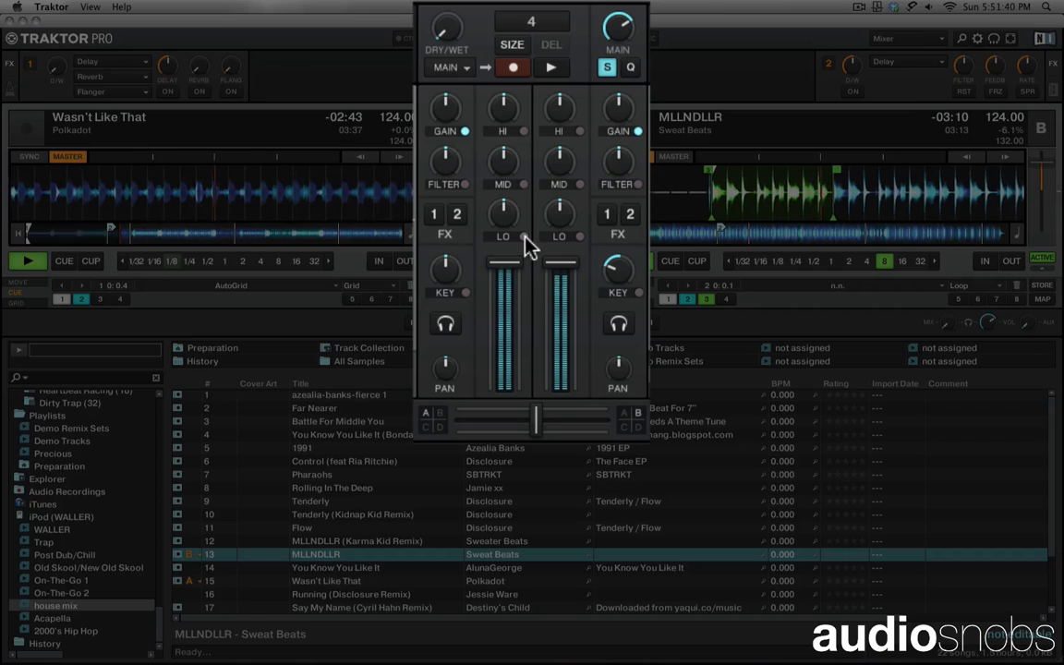
click(524, 238)
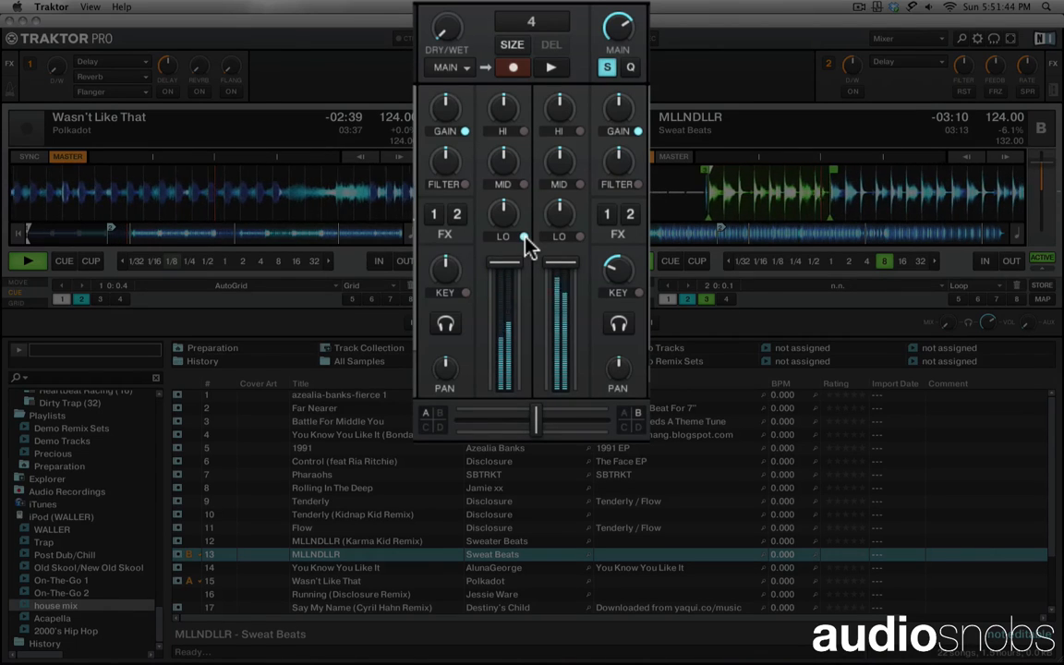
click(525, 238)
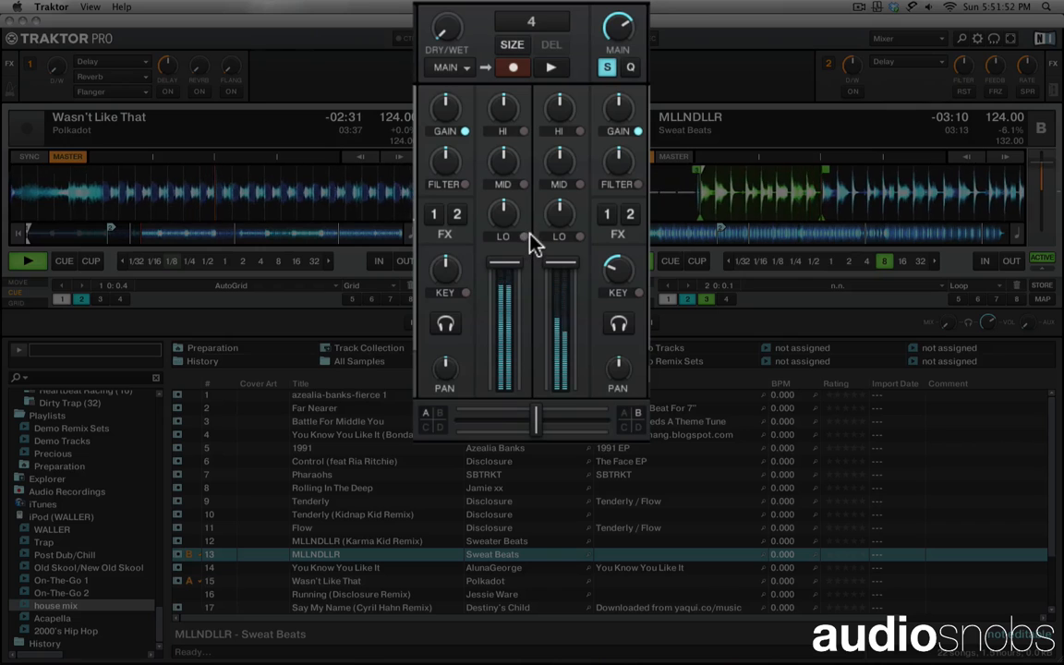
click(466, 184)
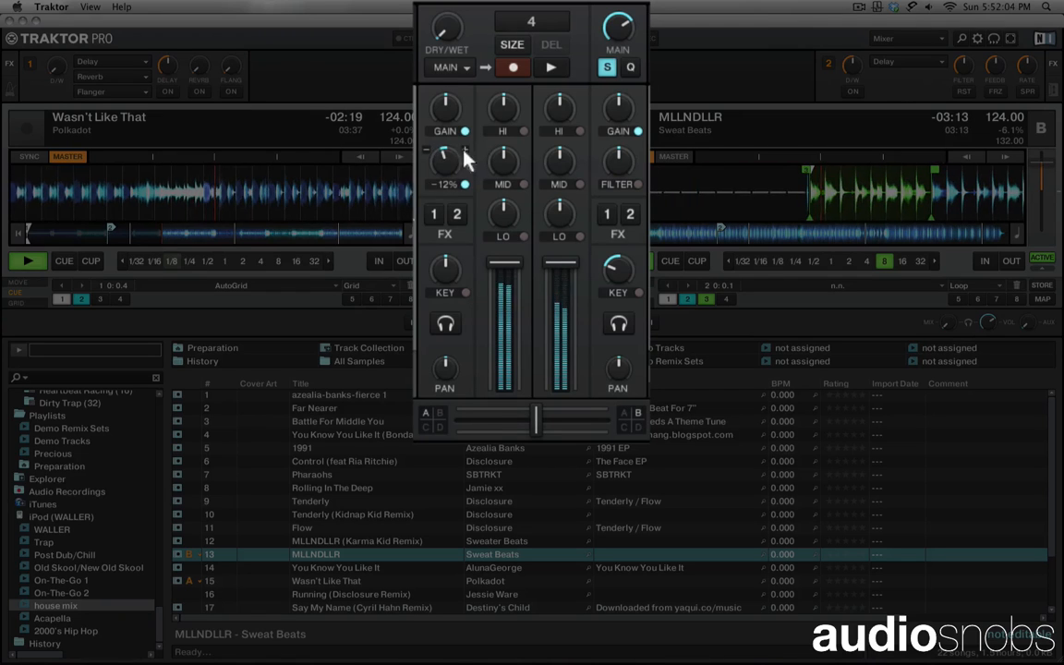
click(465, 186)
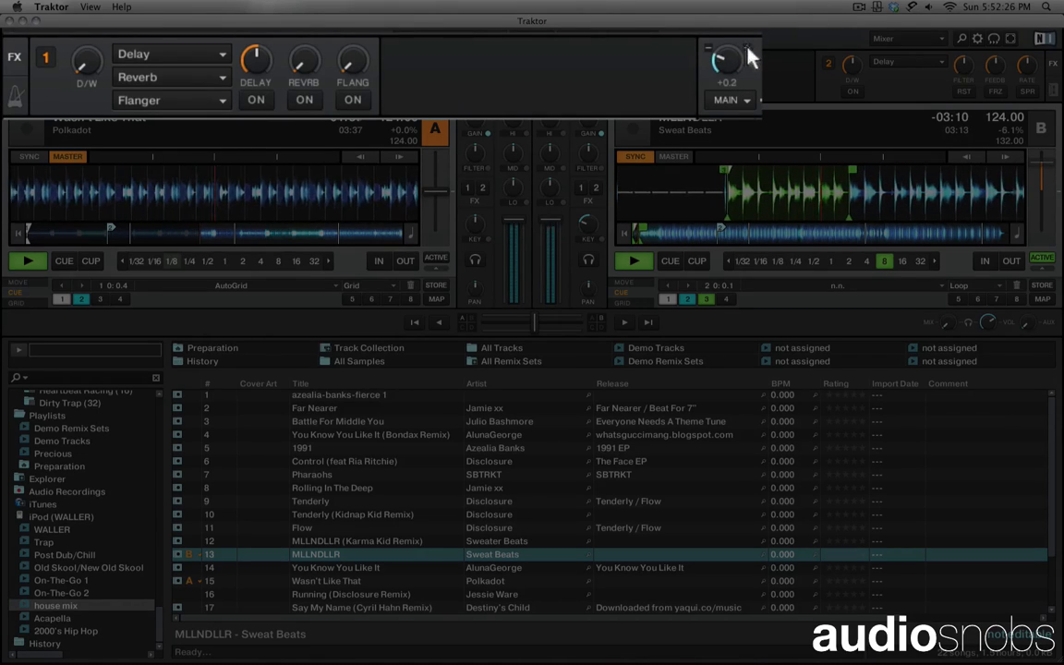
Raise the loop recorder's dry/wet mix and FX unit 1's D/W amount to about halfway.
click(747, 48)
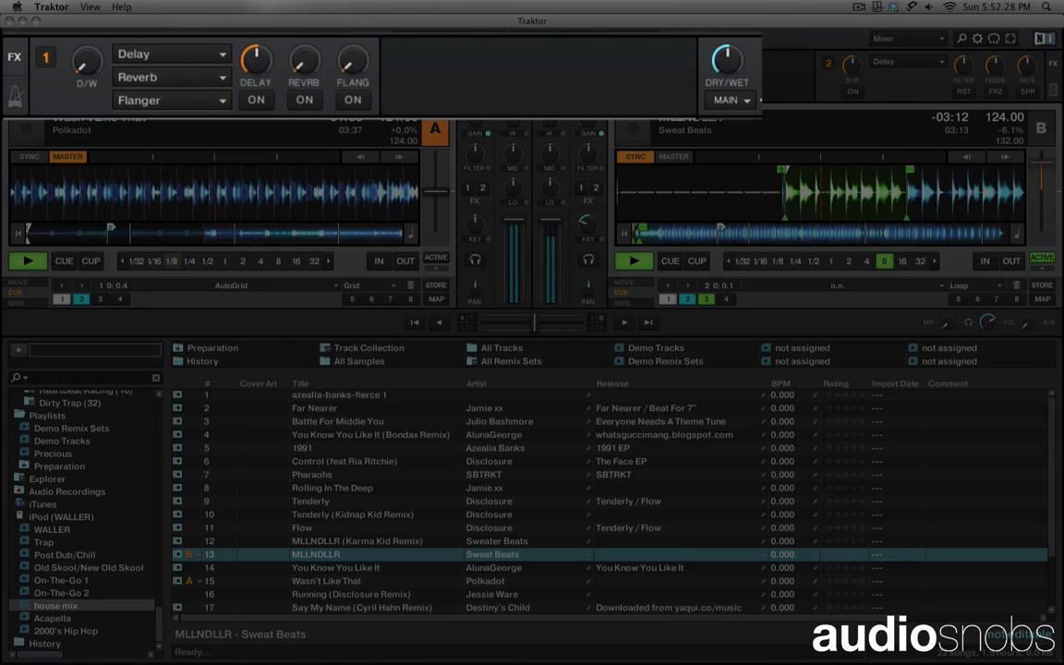
mouse_move(109, 77)
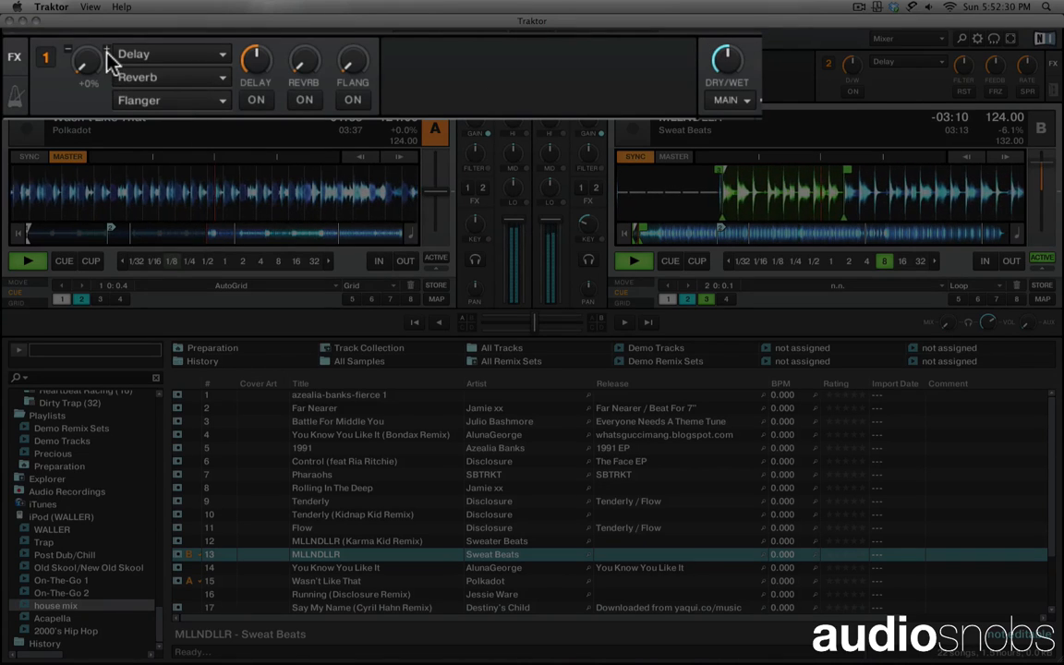
click(107, 49)
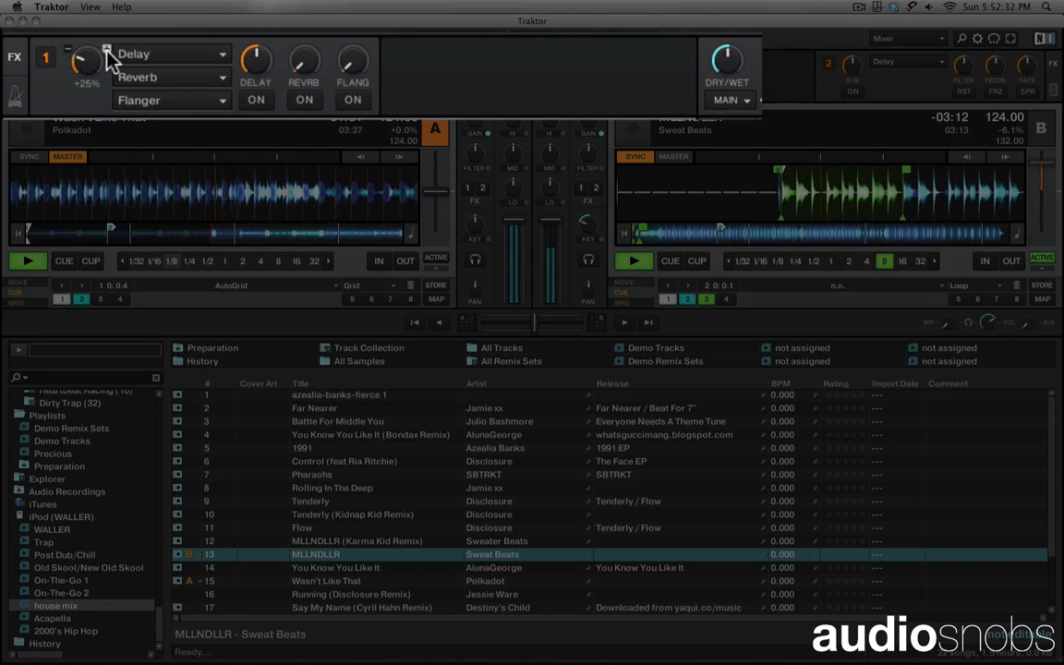
Turn on the Delay effect in FX unit 1 and set its delay rate to 1/8.
click(262, 104)
mouse_move(277, 70)
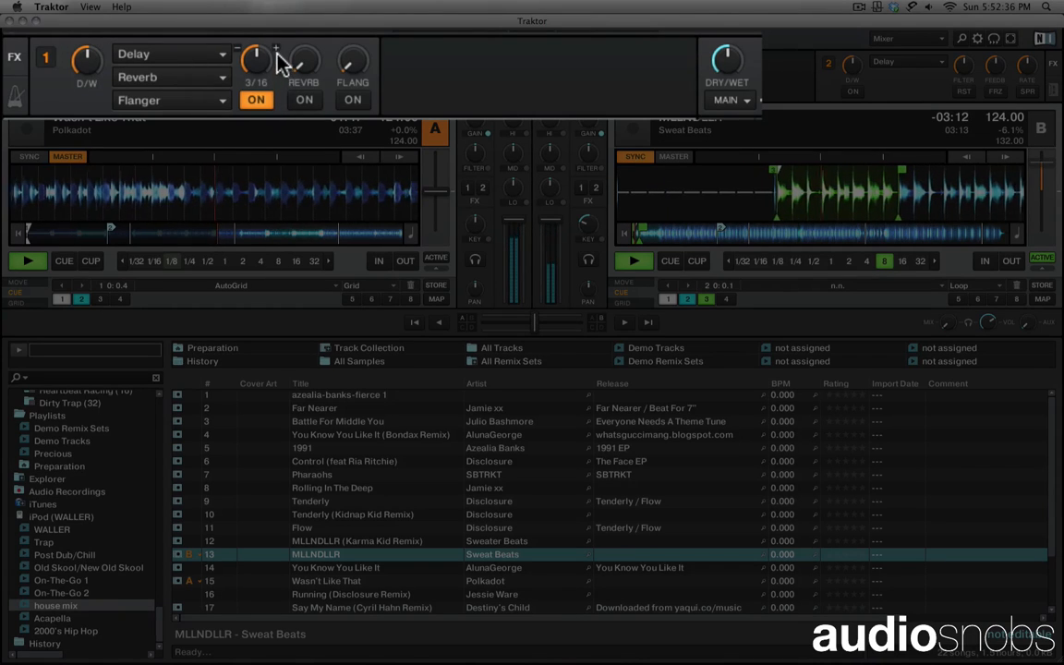
click(276, 49)
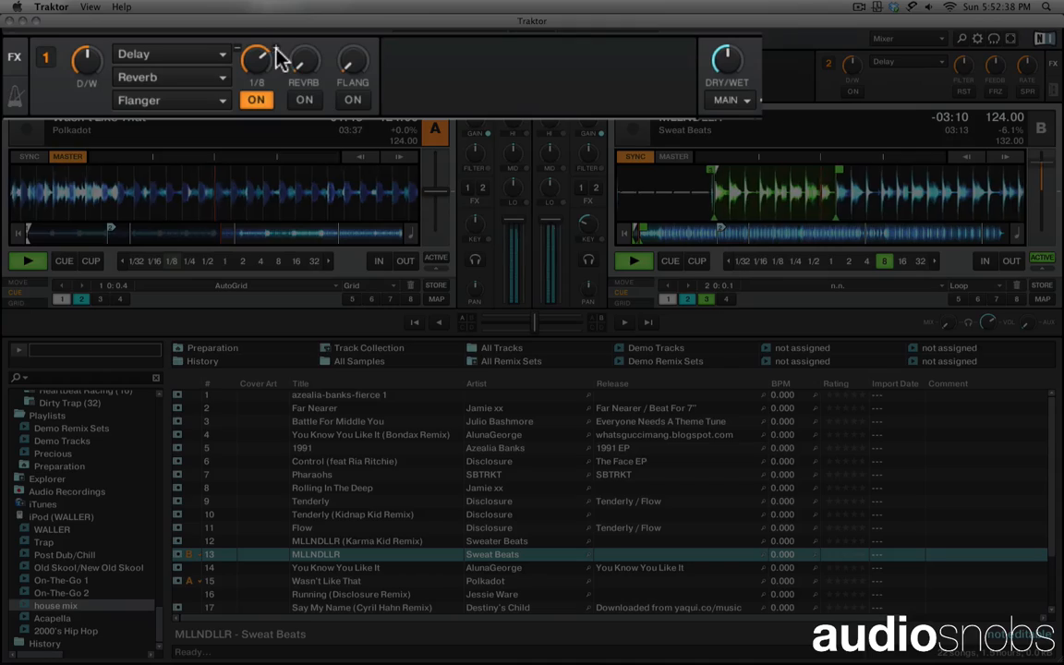
Raise FX unit 1's delay rate to 1/16 and one notch further, and nudge up the Delay filter in FX unit 2.
click(276, 49)
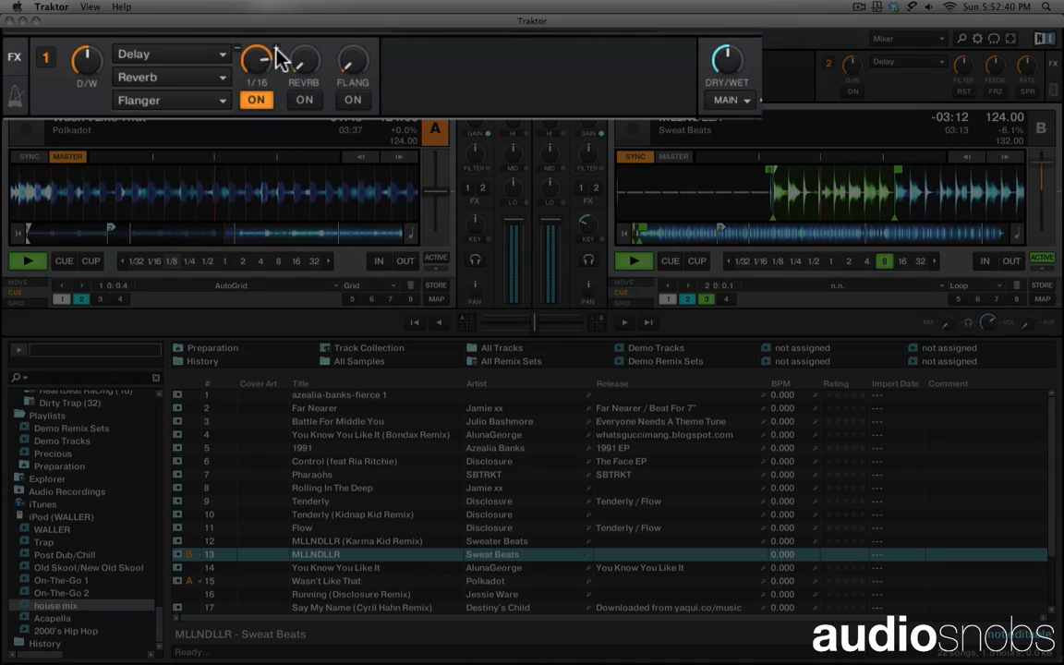
click(277, 49)
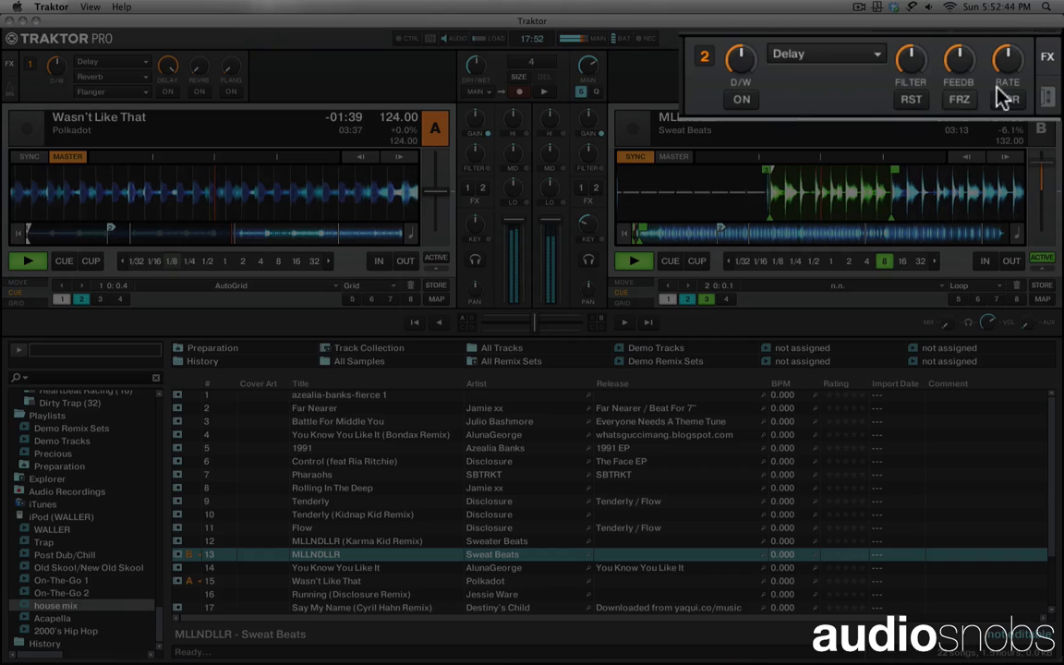
mouse_move(923, 58)
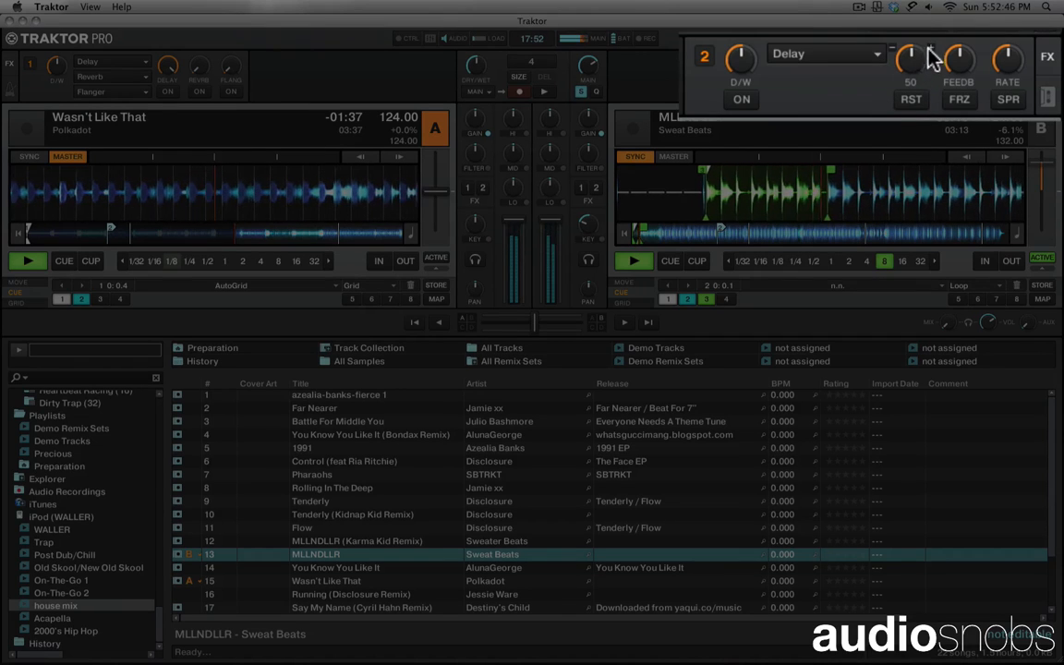
click(931, 54)
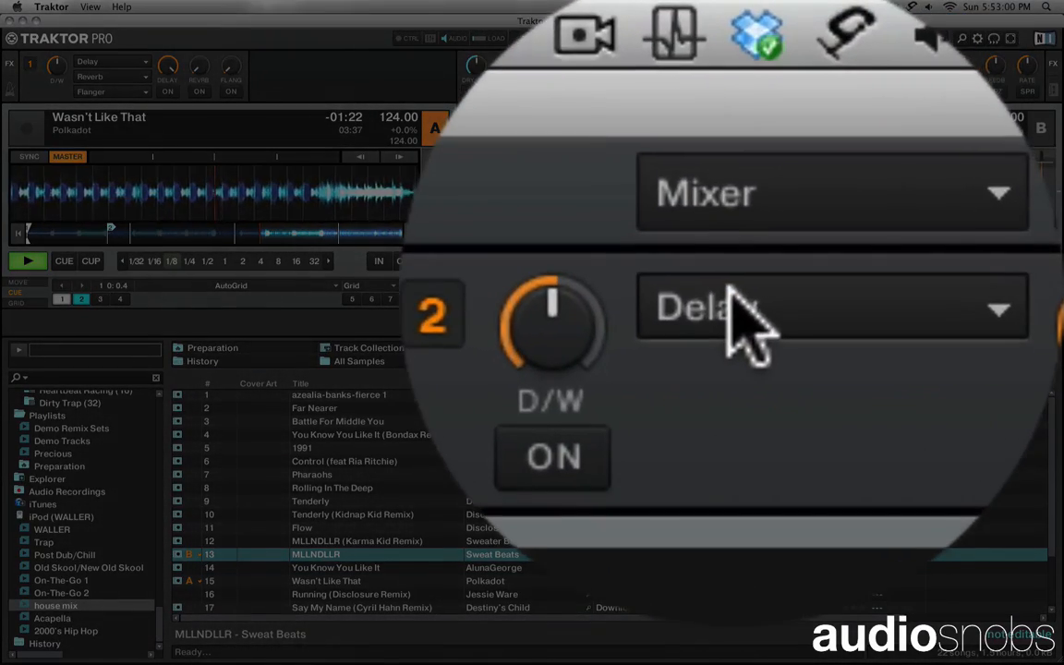
click(965, 219)
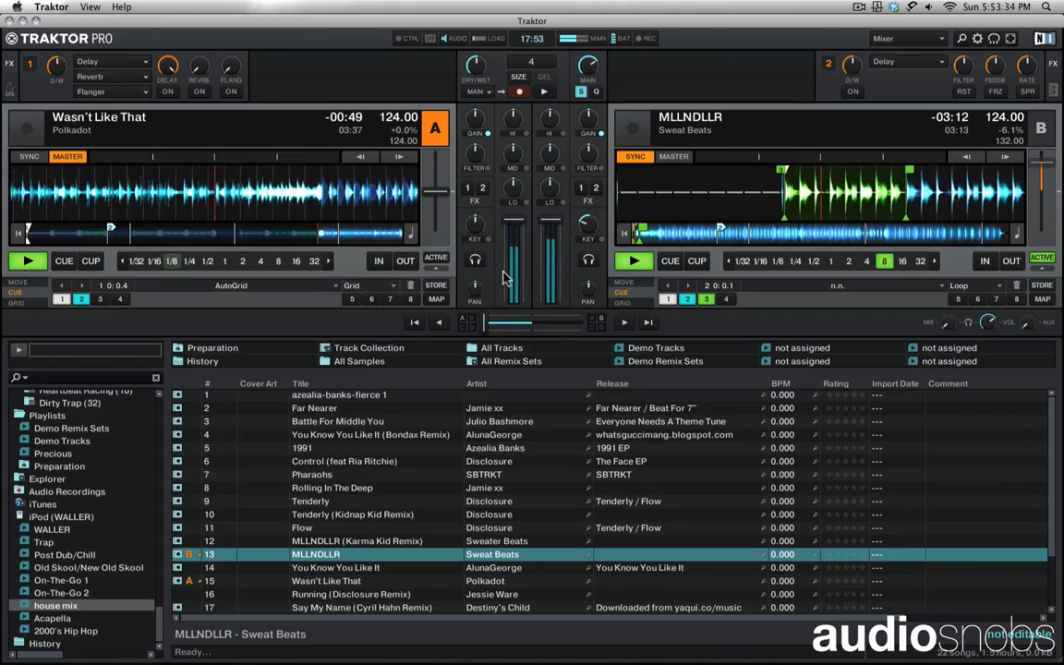
Run the Setup Wizard from the preferences with no external controller and the 4 Track Decks layout, and finish it.
click(51, 6)
click(70, 38)
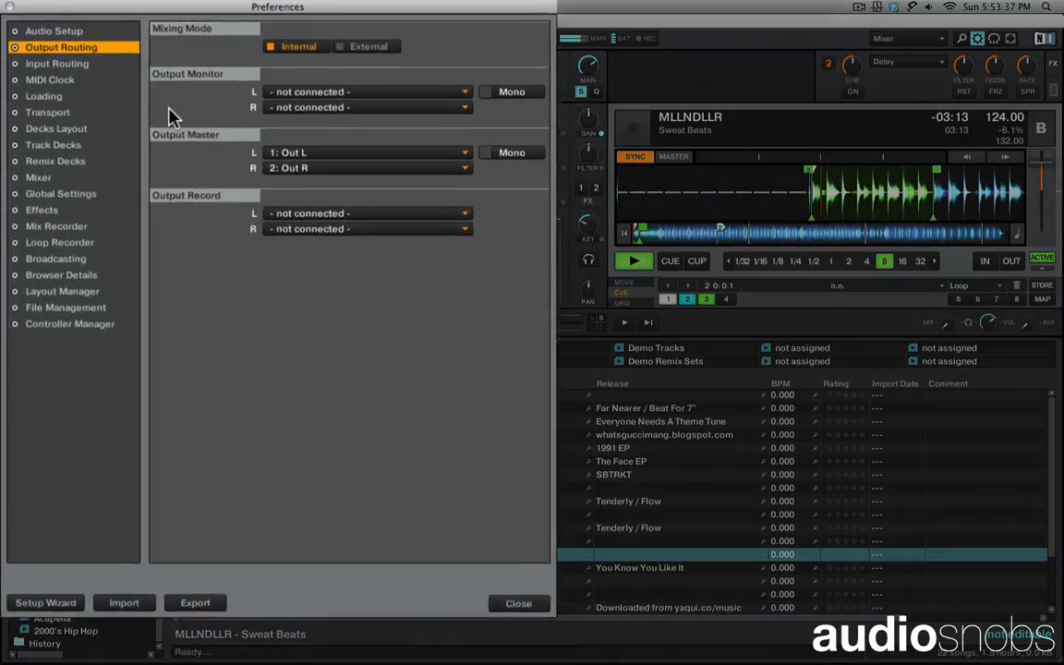
click(45, 602)
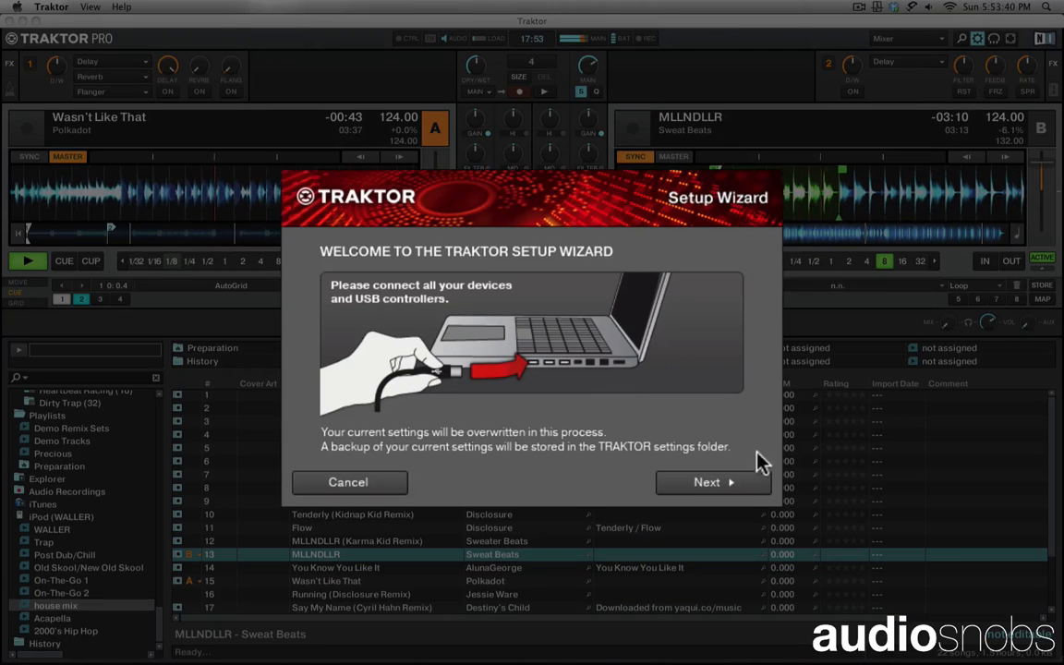
click(744, 487)
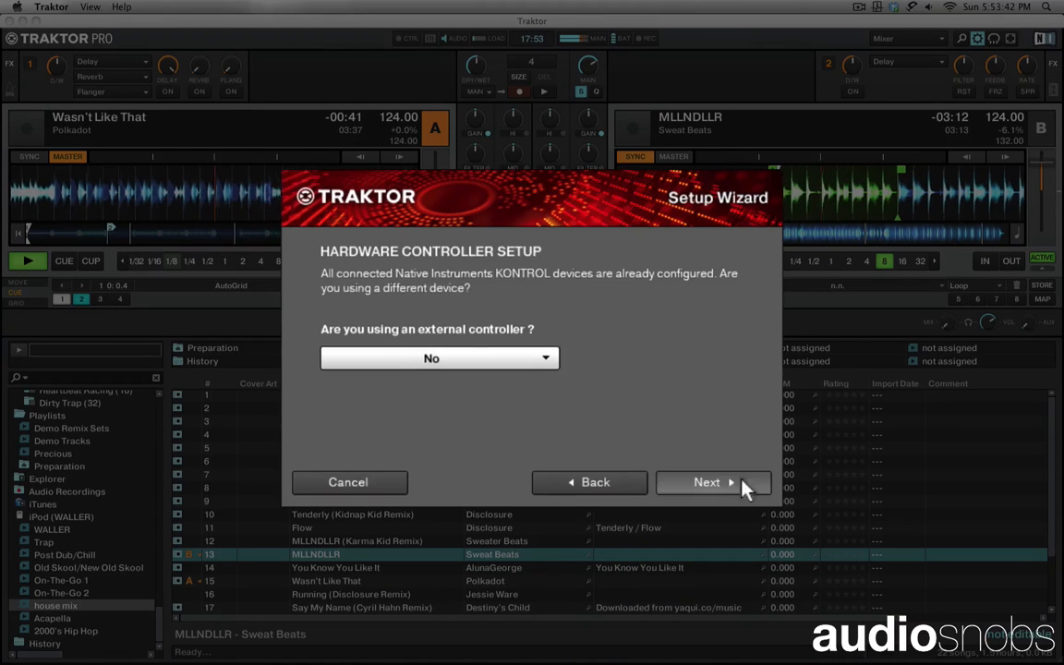
click(744, 488)
click(744, 487)
click(514, 360)
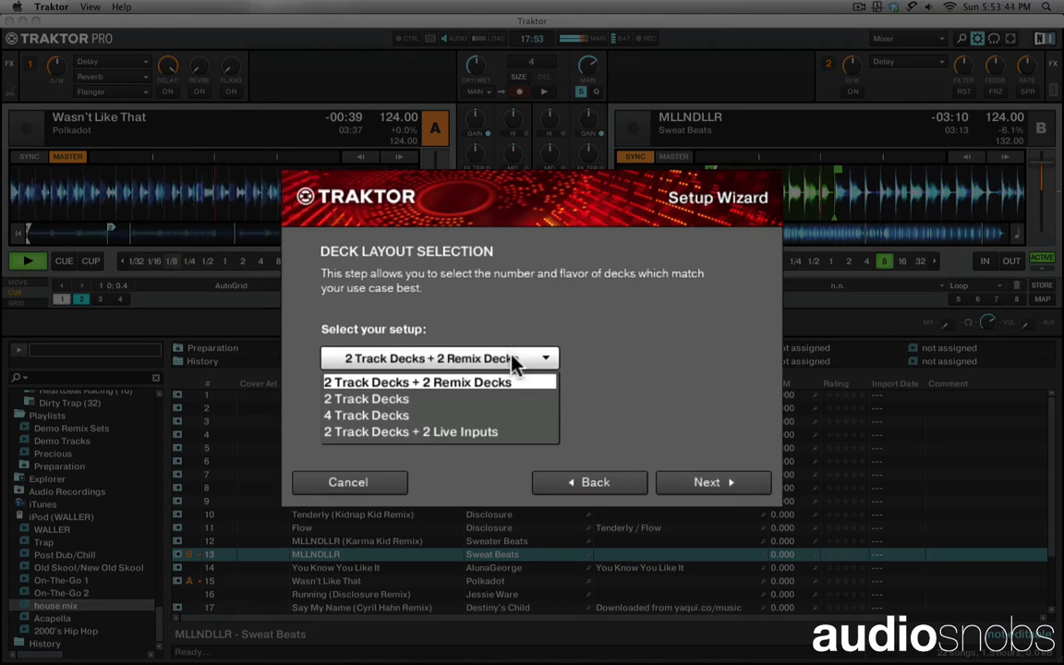
click(515, 416)
click(690, 483)
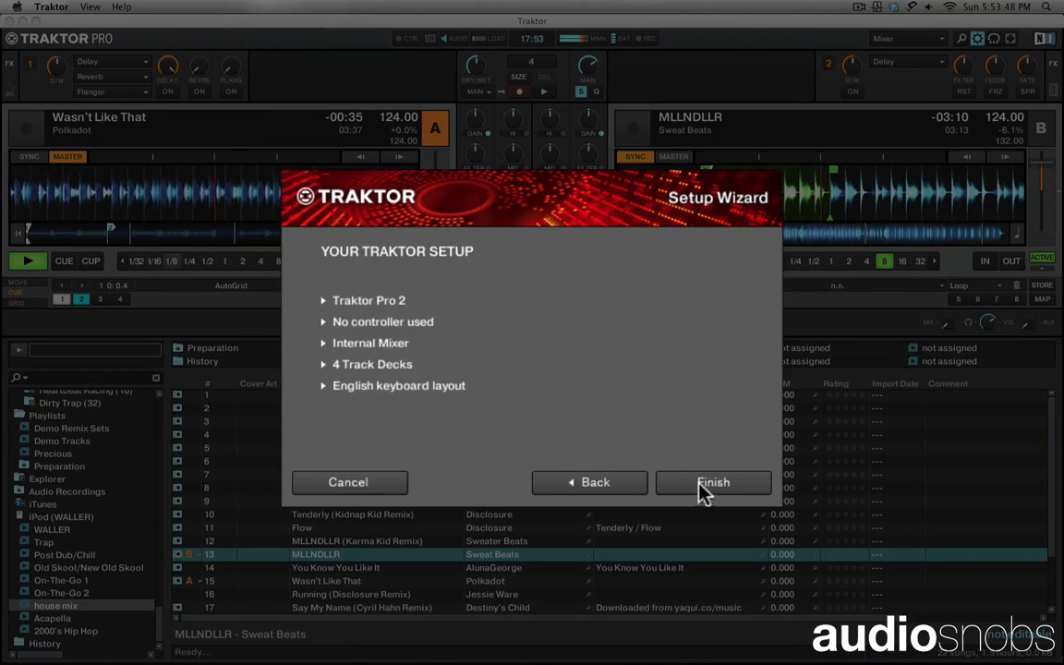
click(703, 492)
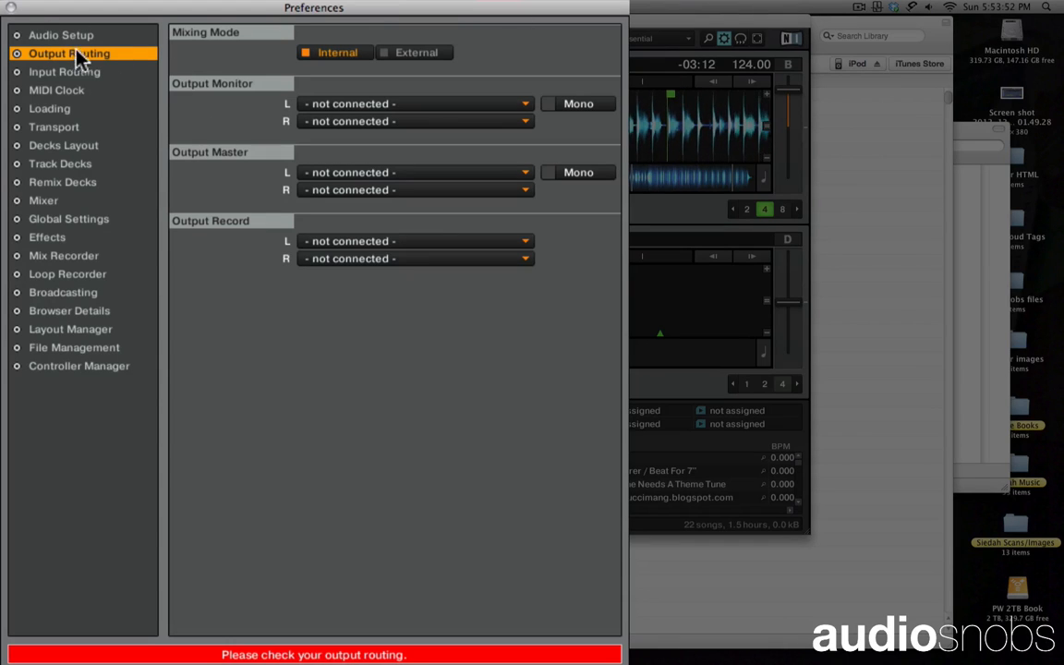
Route Output Master left to 1: Out L and right to 2: Out R, and close the preferences.
click(450, 173)
click(444, 192)
click(443, 191)
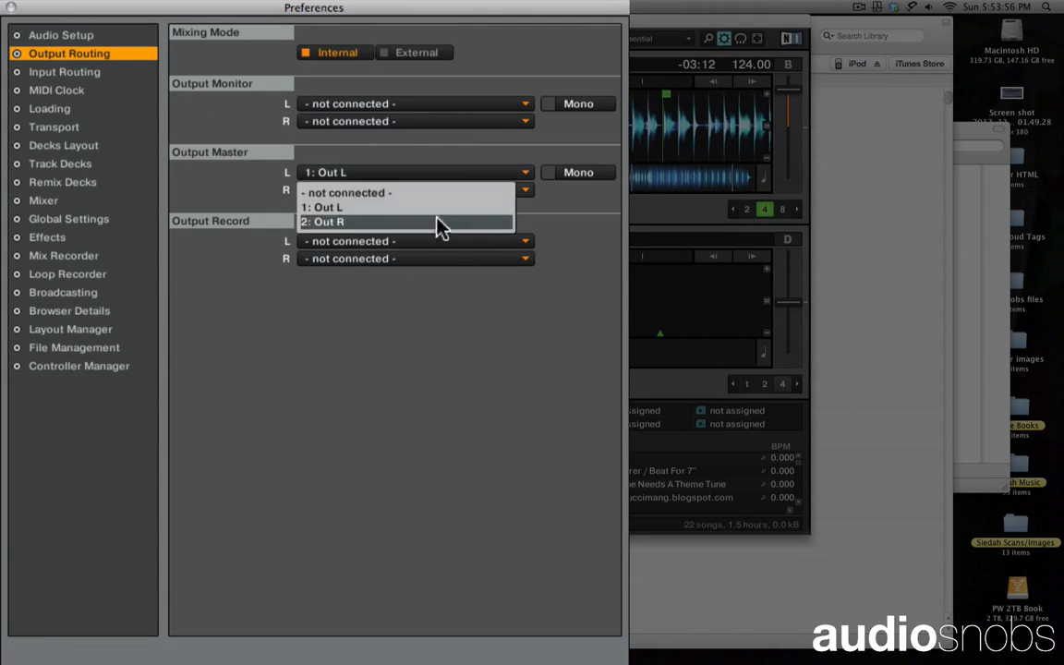
click(438, 222)
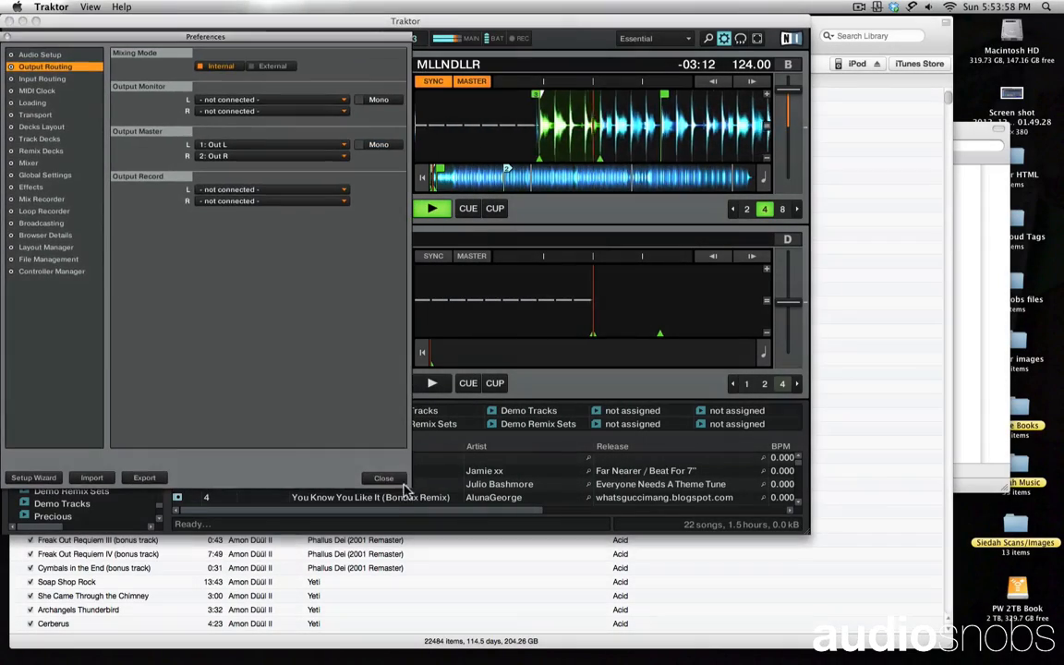
click(525, 609)
Enlarge the window to fill the screen and switch the layout to Mixer.
click(33, 19)
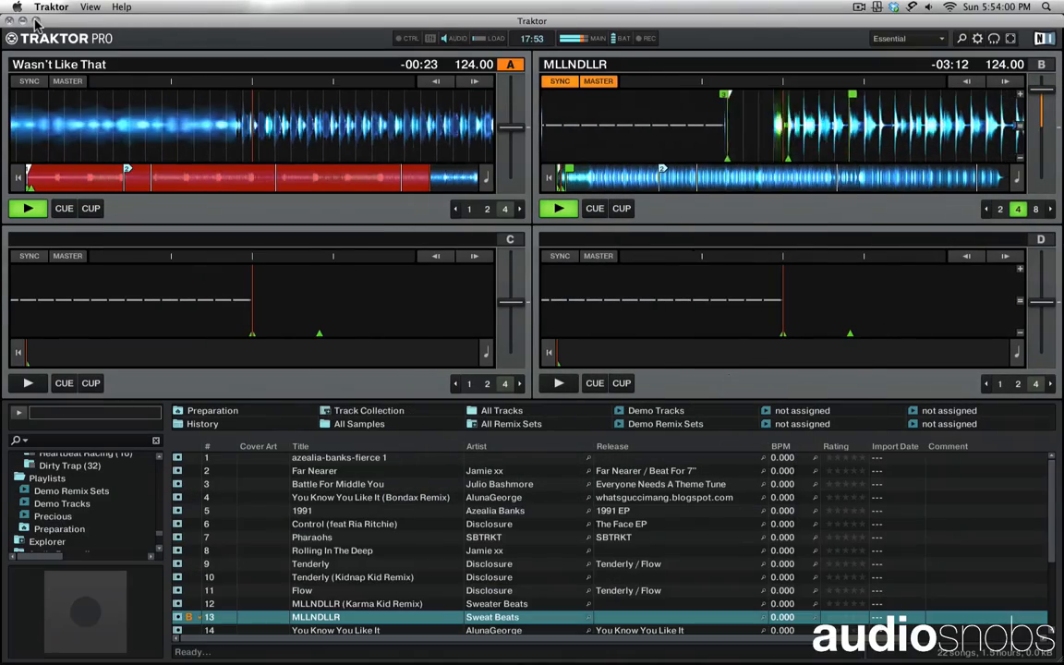
click(912, 38)
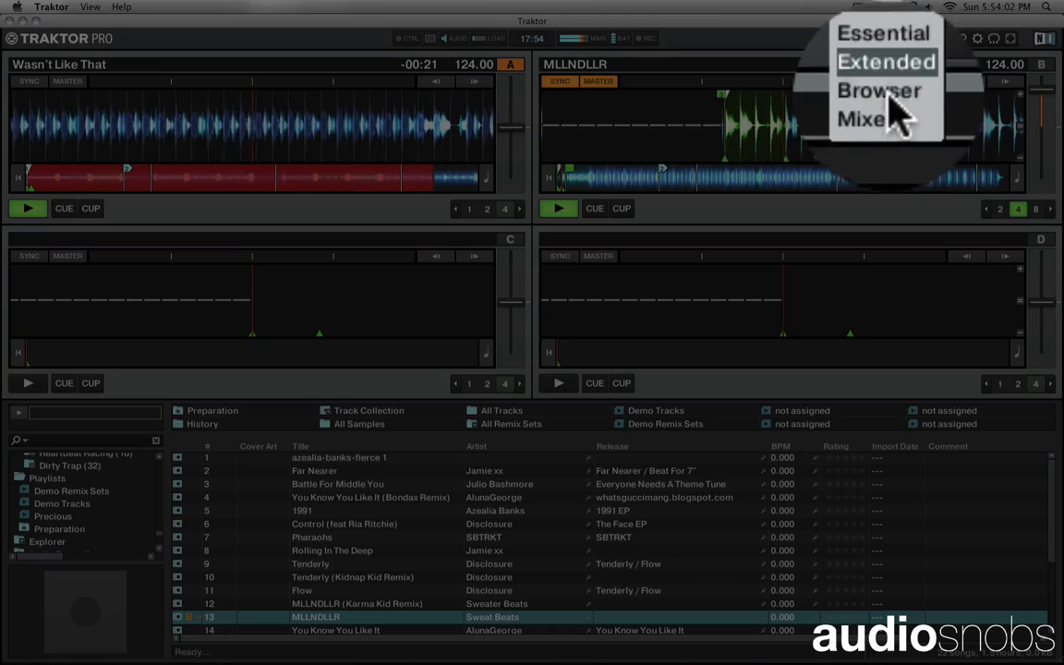
click(892, 92)
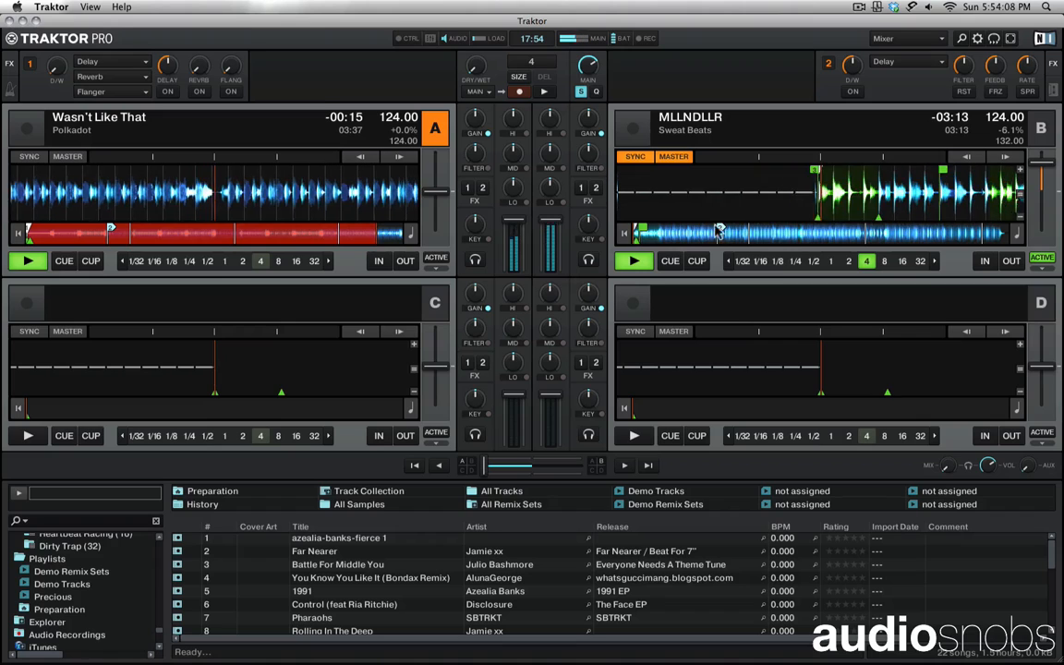
With deck B stopped, load "Battle For Middle You" into deck C and "azealia-banks-fierce 1" into deck D, and expand the lower decks' cue controls.
click(632, 263)
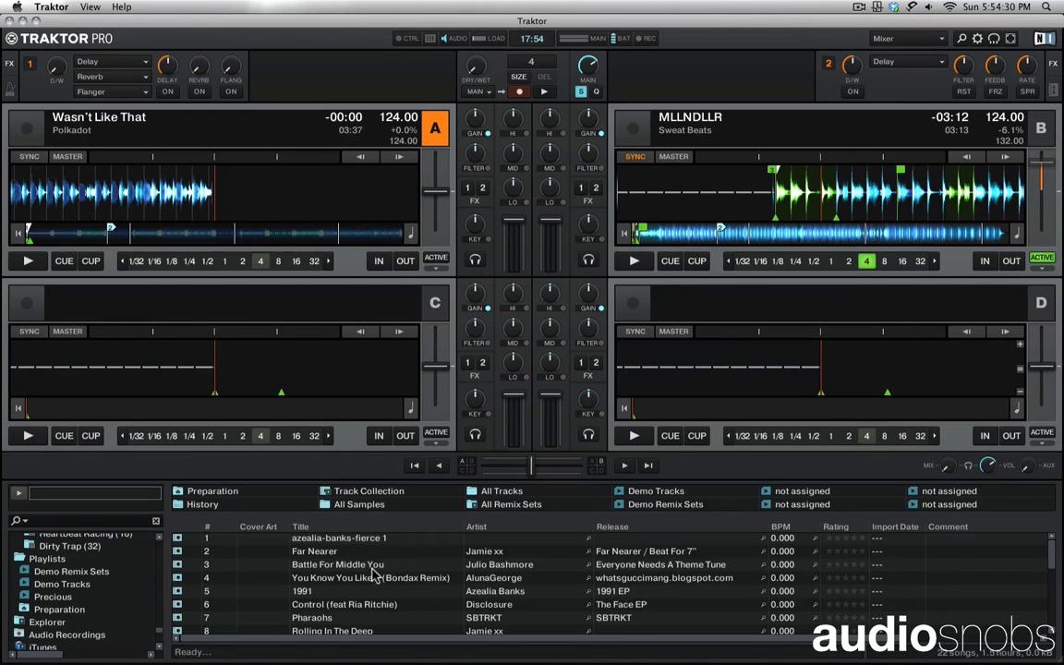
drag(373, 565, 310, 344)
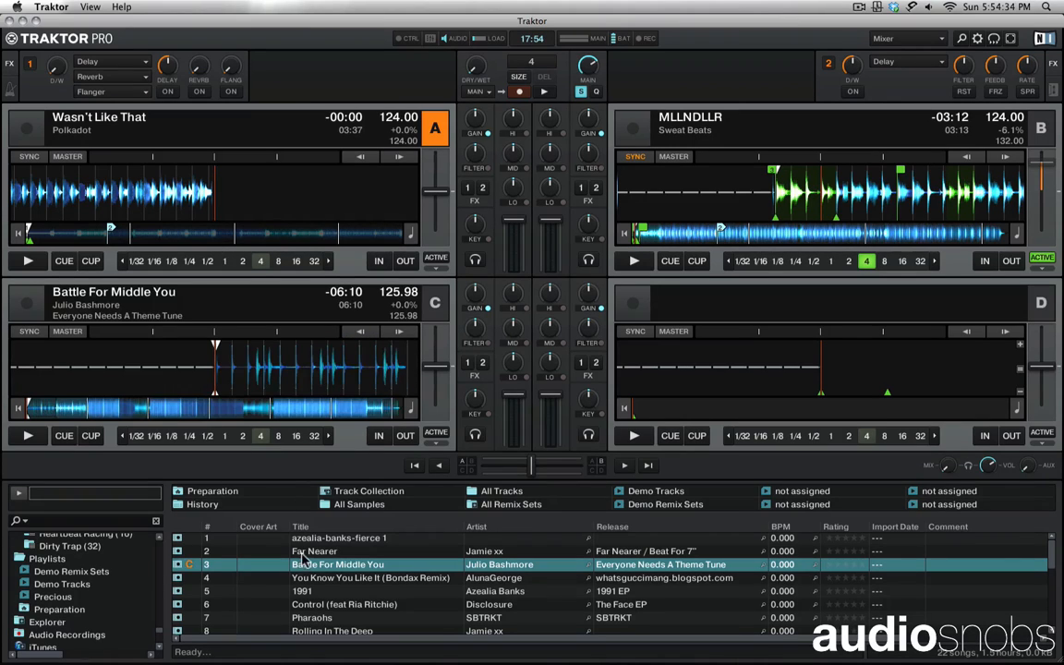
drag(325, 541, 652, 340)
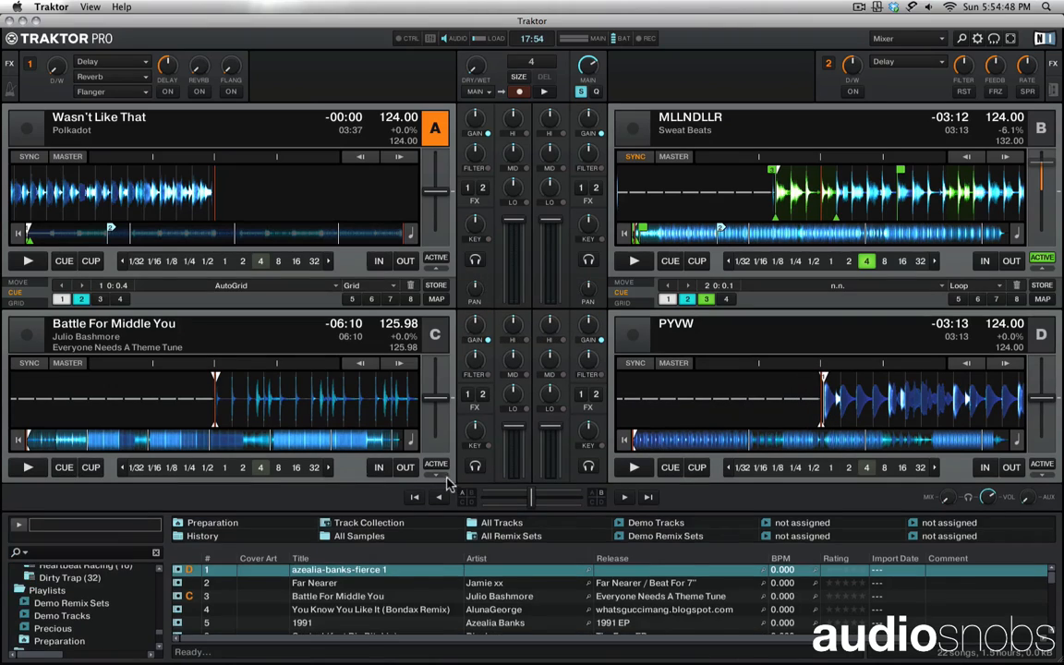
click(444, 475)
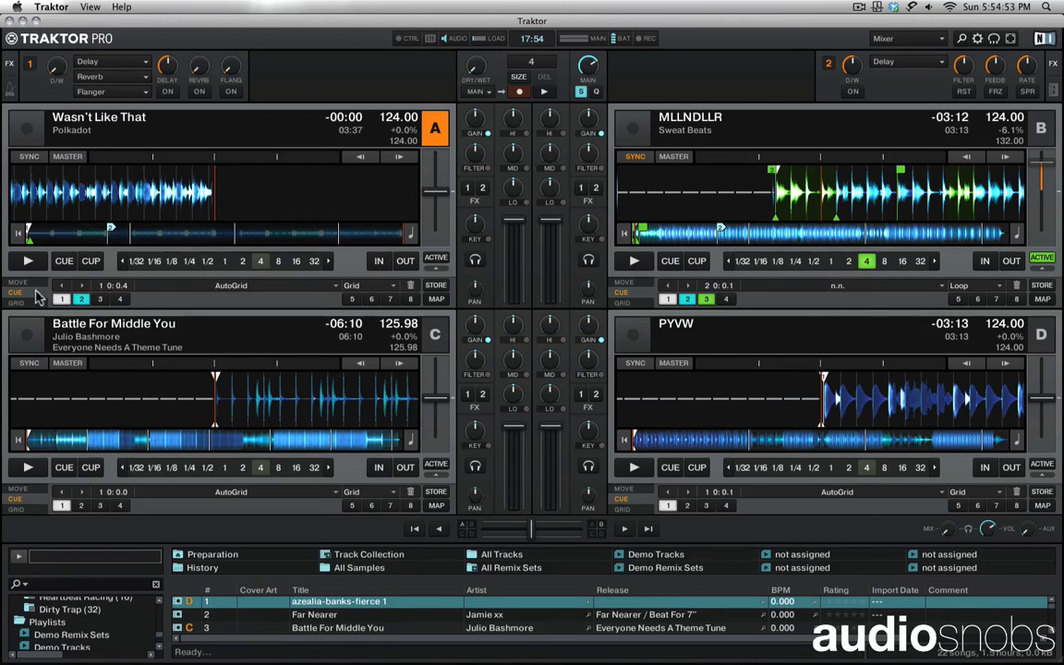
Play deck A from hotcue 1, and start deck C in sync with it.
click(62, 299)
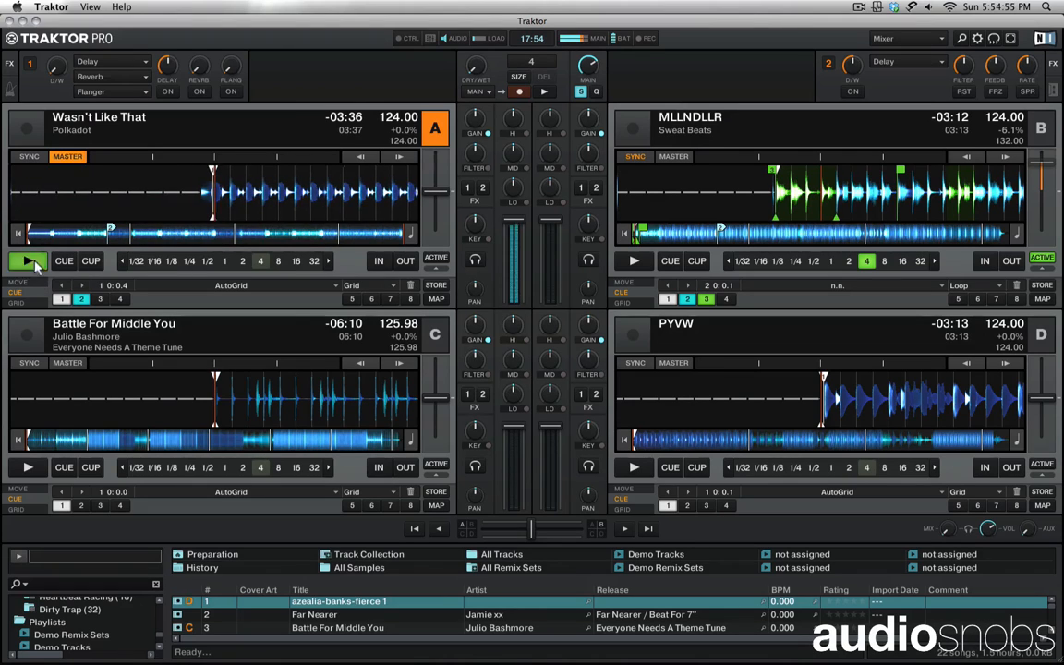
click(28, 467)
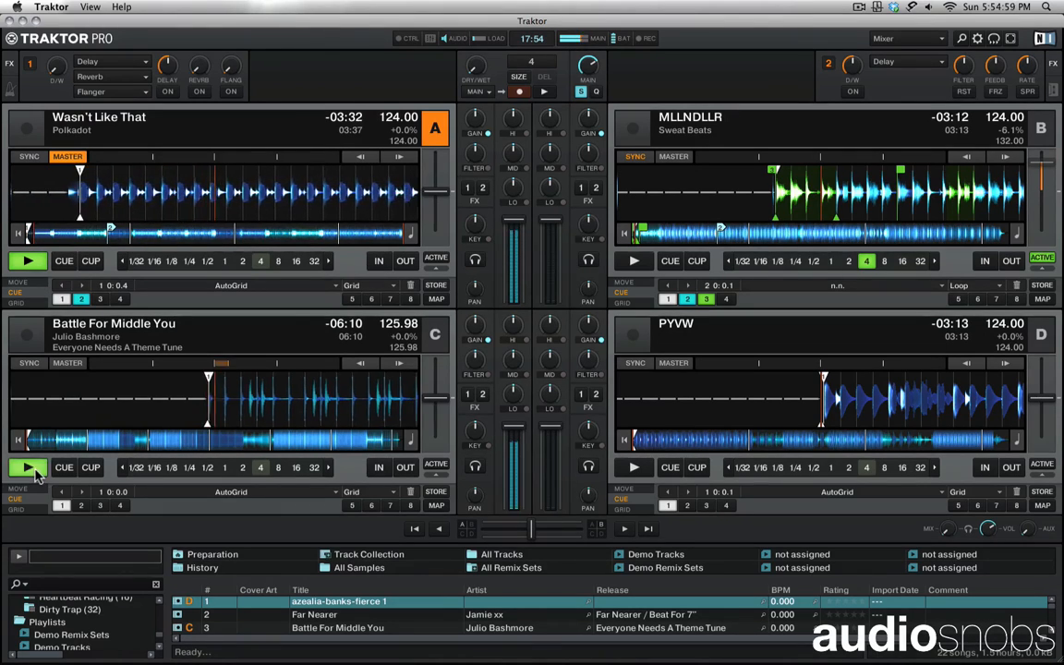
click(30, 362)
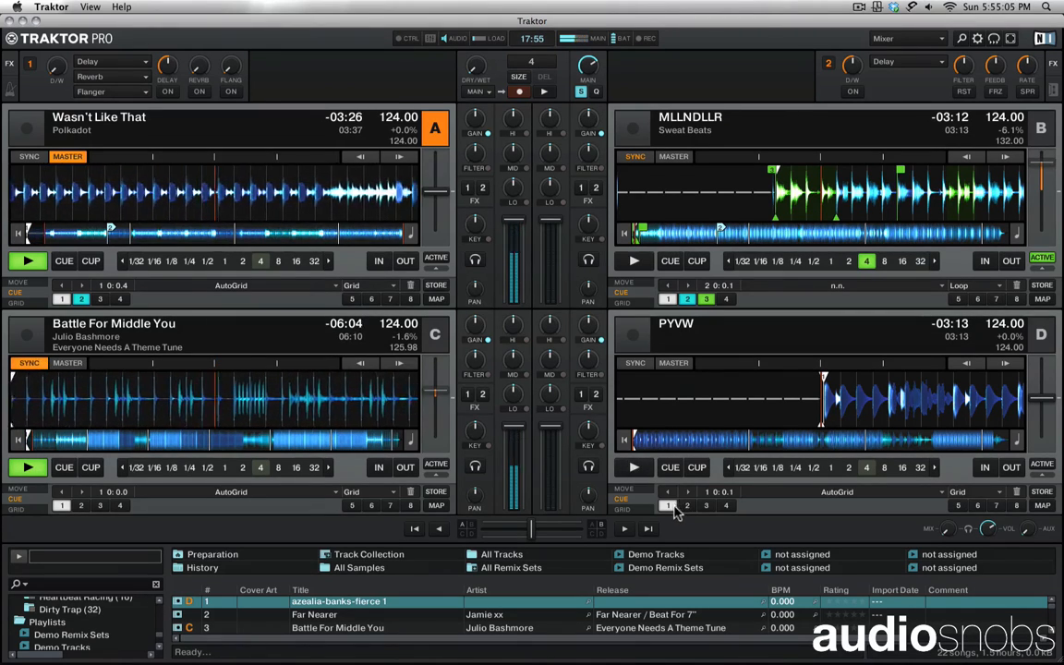
Set a 32-beat loop on deck C and start deck D playing in sync.
click(411, 468)
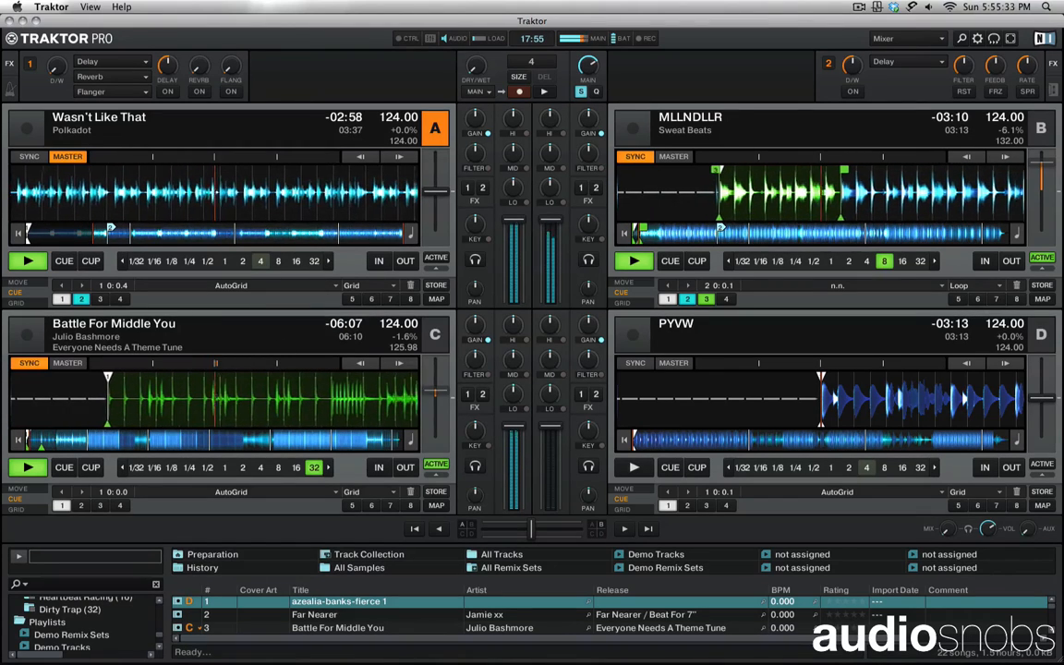
click(634, 470)
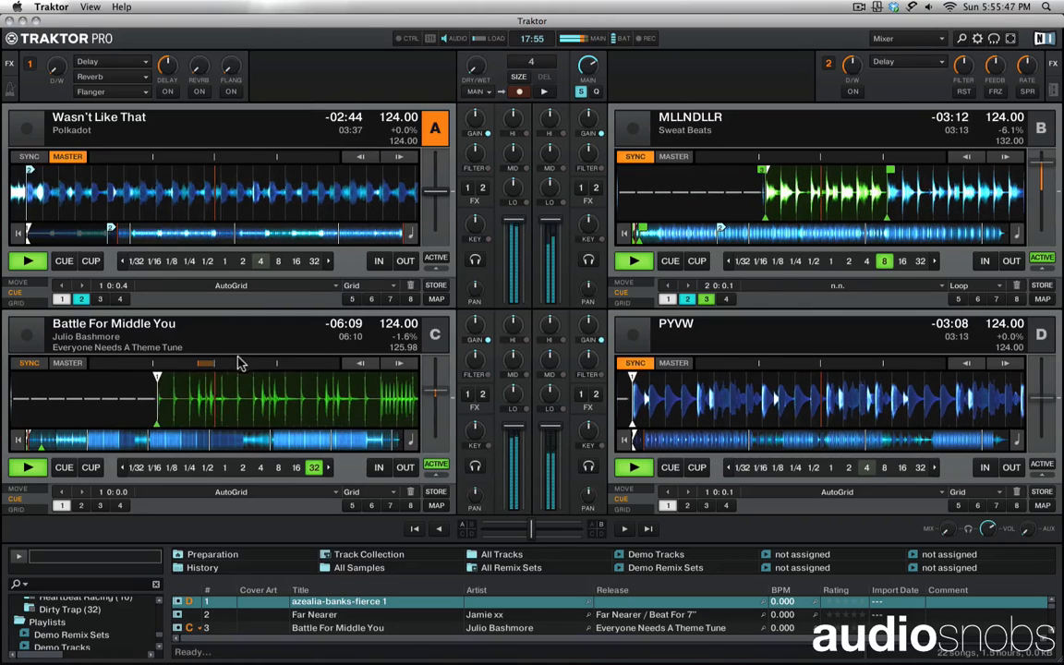
click(199, 363)
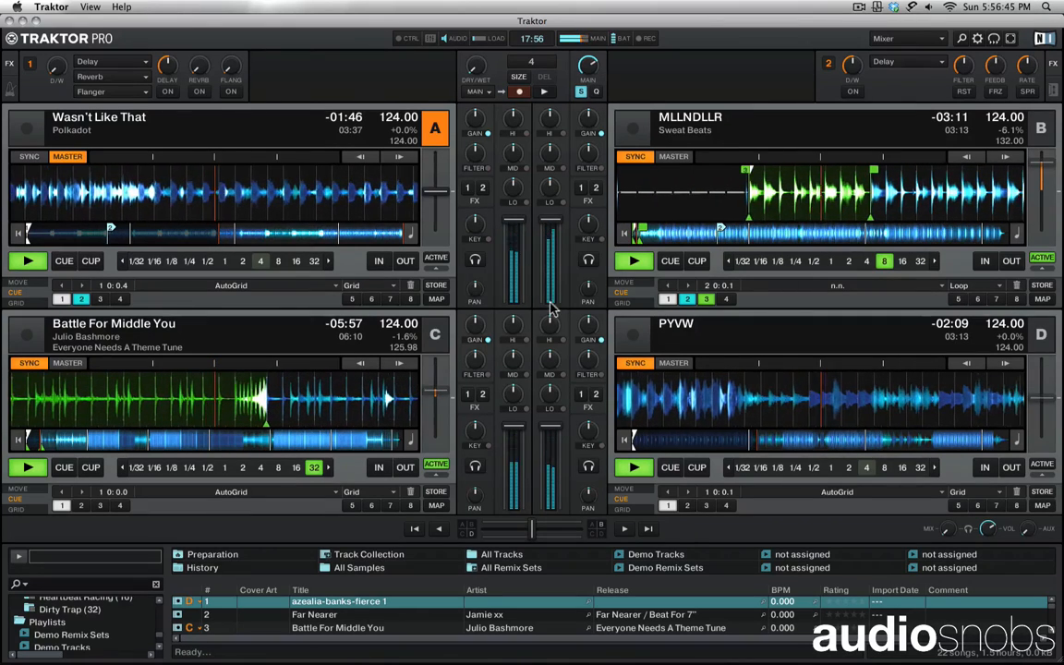
Show the Audio Recorder, record a few seconds of the four-deck mix, and stop the recording.
click(1053, 90)
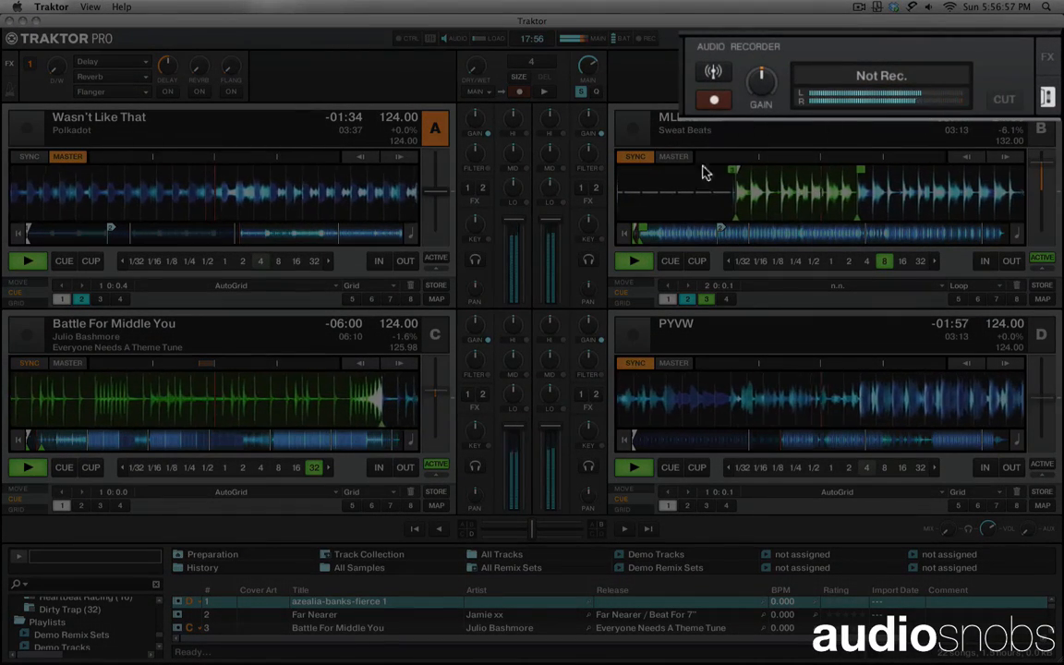
click(719, 102)
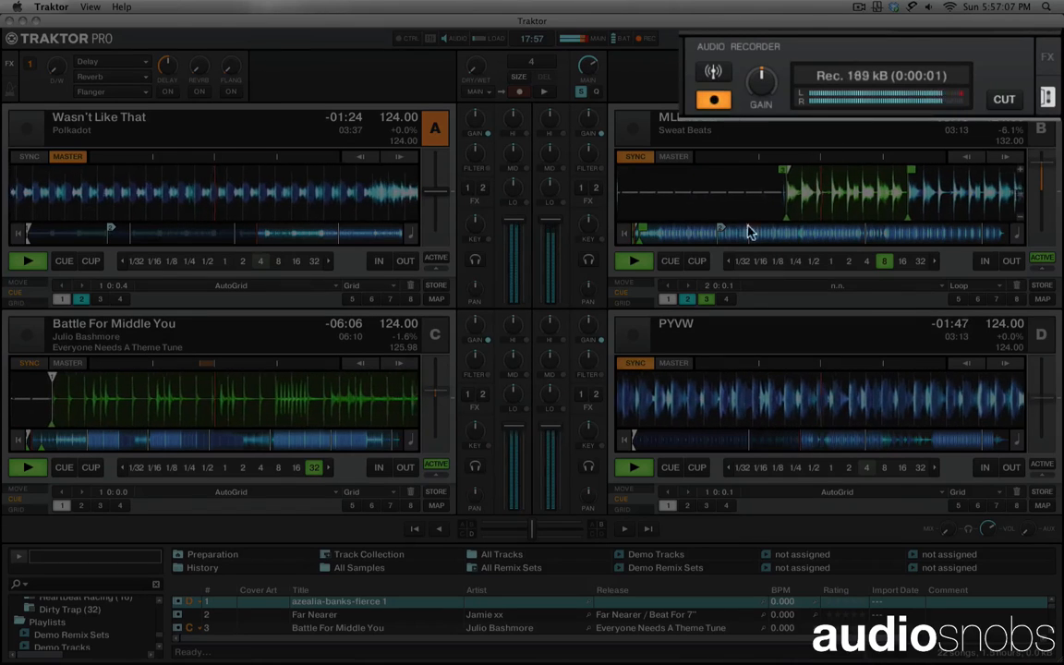
click(199, 363)
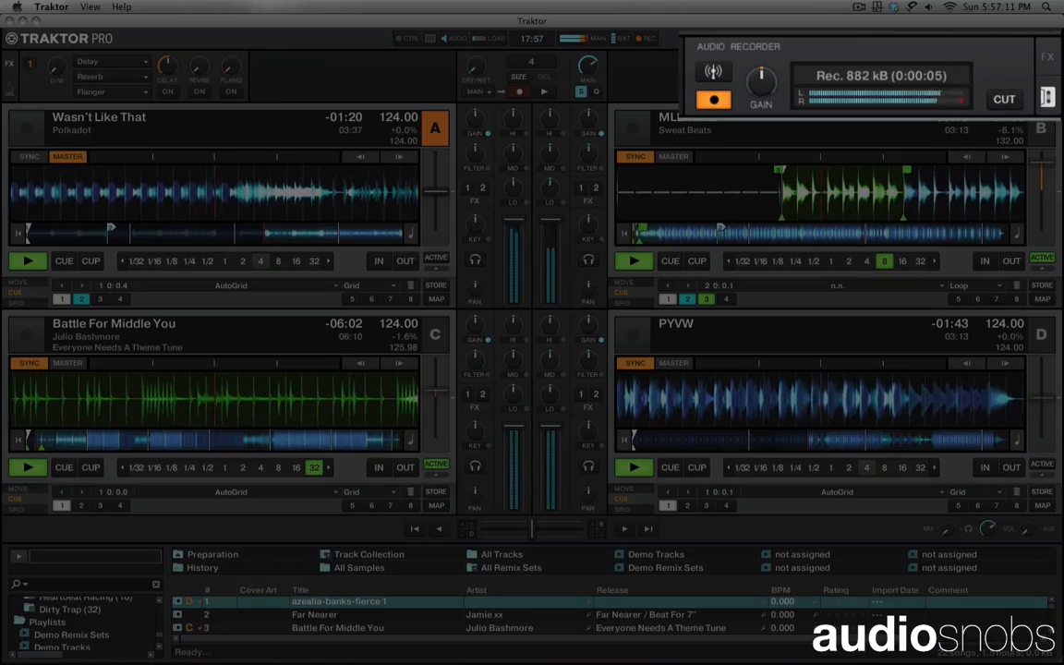
click(715, 102)
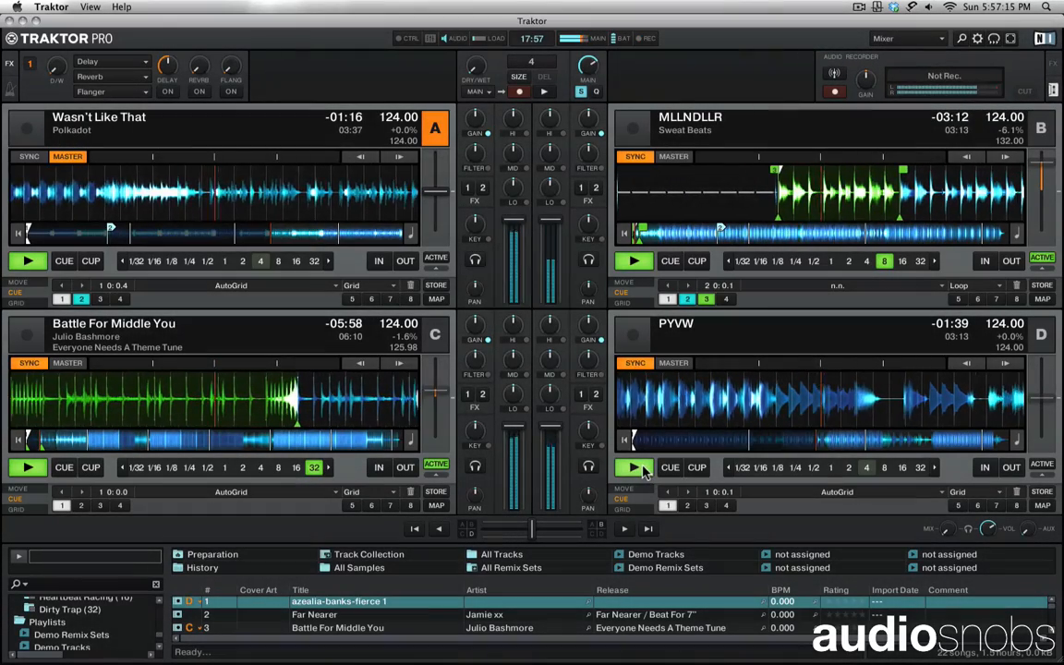
Pull deck B's volume fader all the way down and lower deck D's fader slightly.
drag(552, 223, 550, 278)
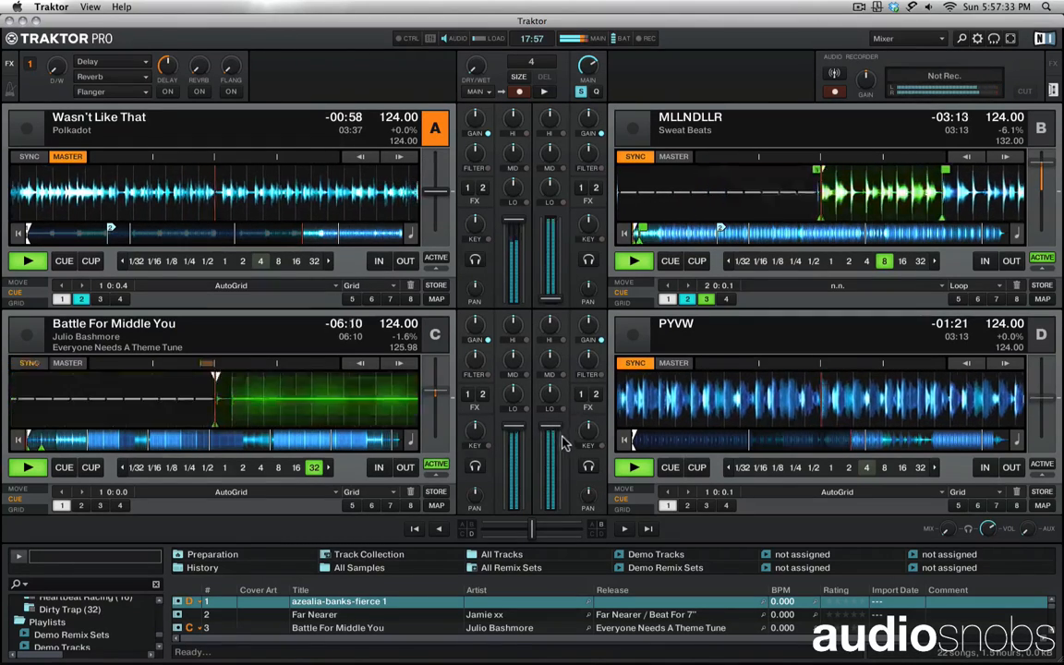
drag(555, 431, 555, 433)
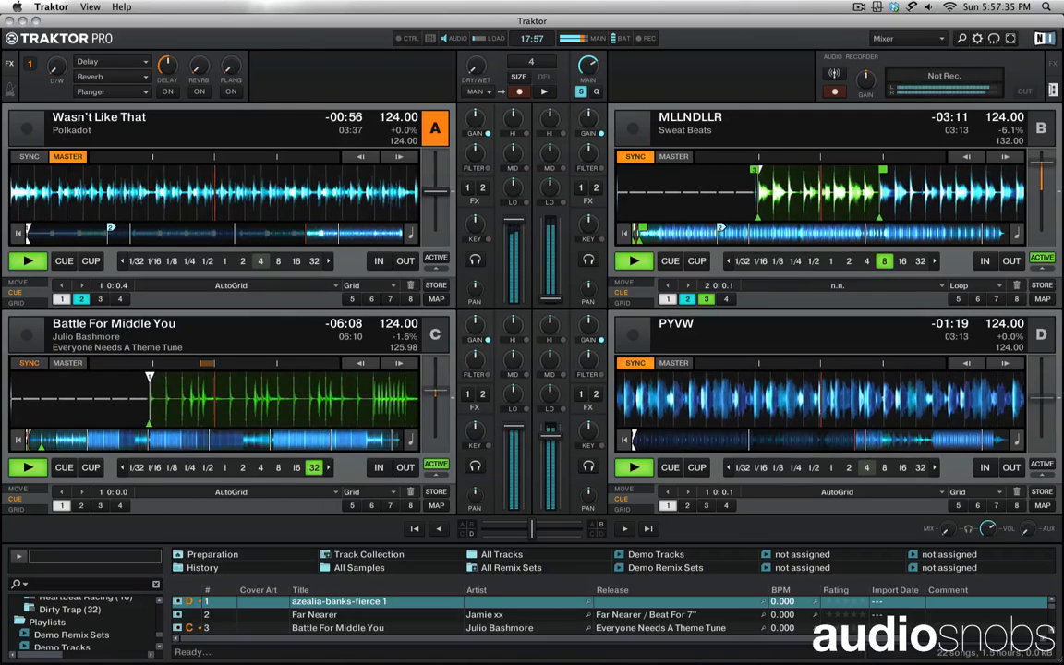